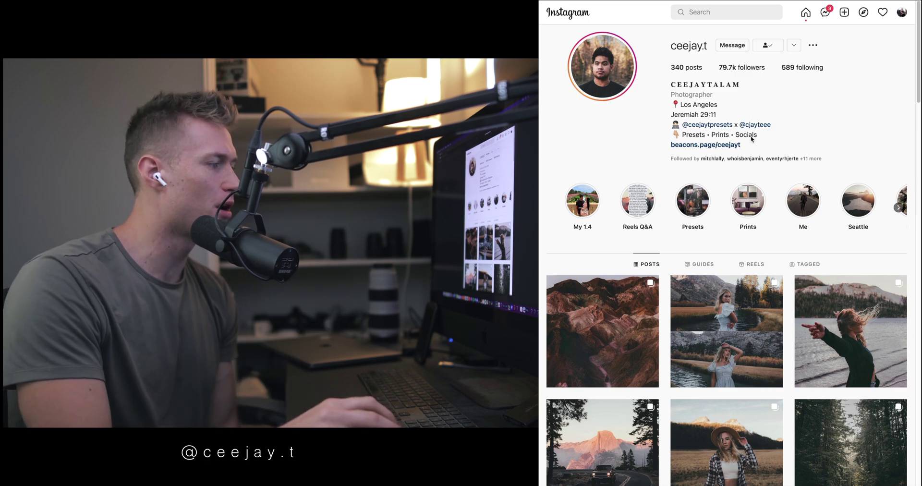
Step: Browse the Instagram grid, viewing the ferry window, Mammoth lakeside and horse portrait posts
scroll(787, 278, "down", 7)
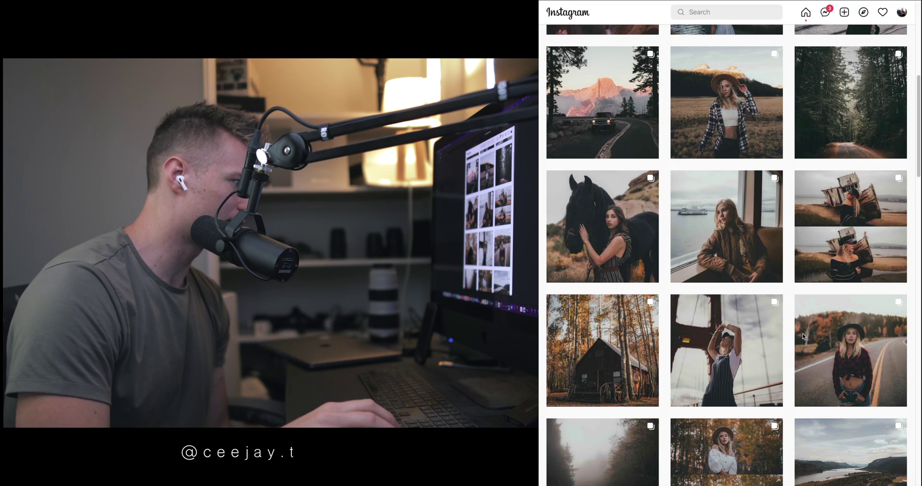
left_click(739, 255)
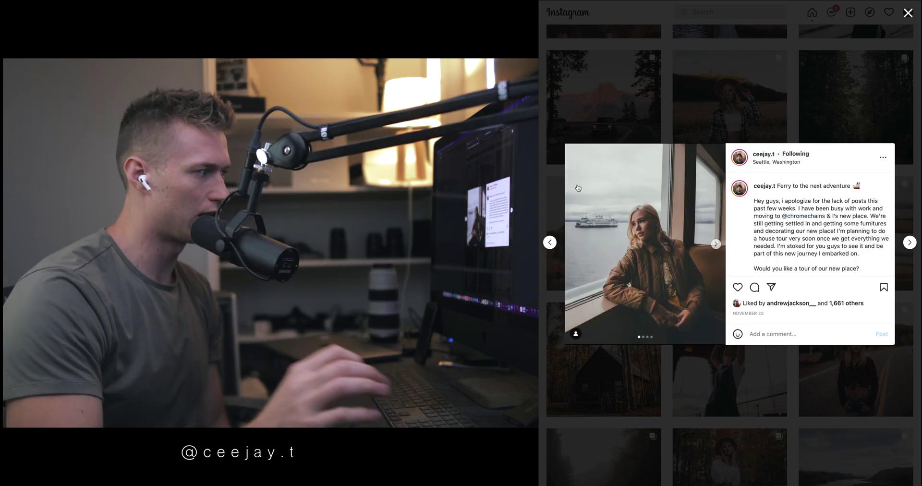
left_click(729, 350)
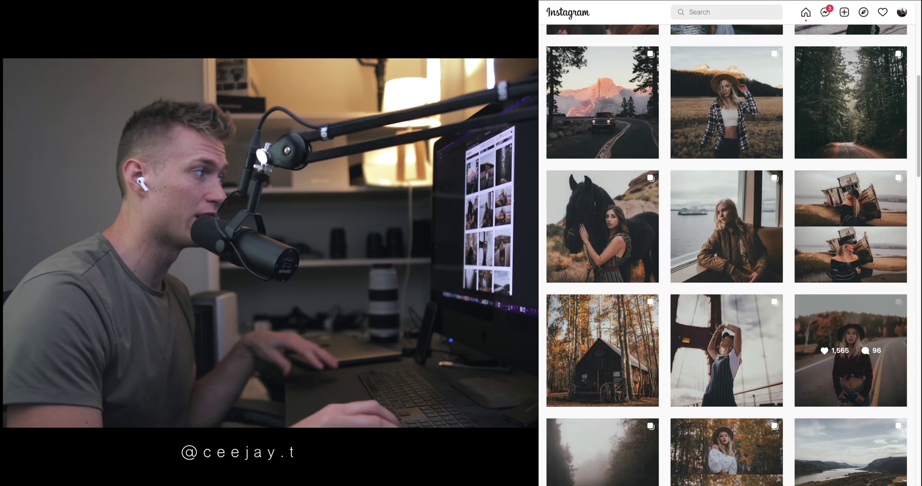
scroll(664, 199, "up", 3)
left_click(664, 198)
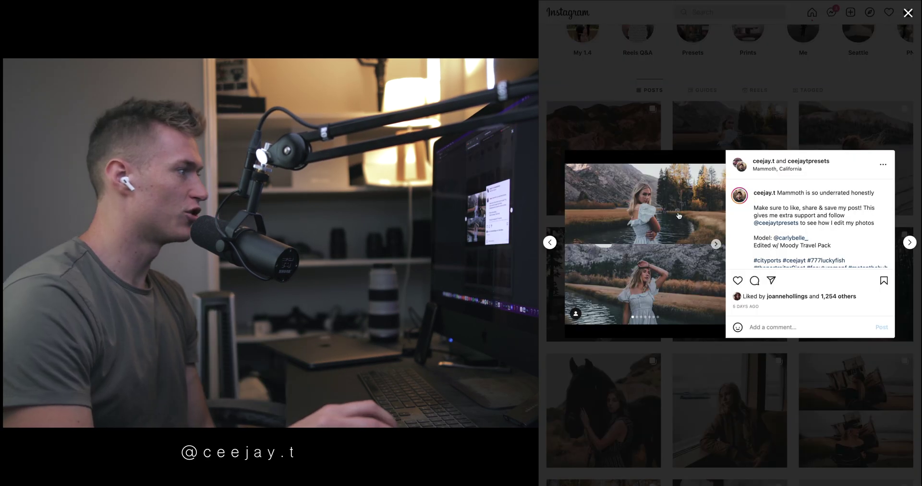
left_click(818, 75)
scroll(704, 291, "down", 5)
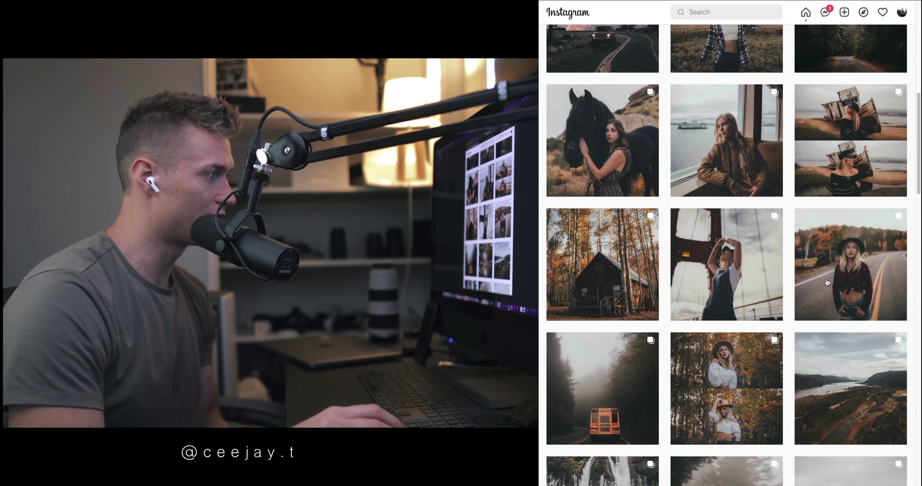
scroll(703, 292, "up", 1)
left_click(615, 192)
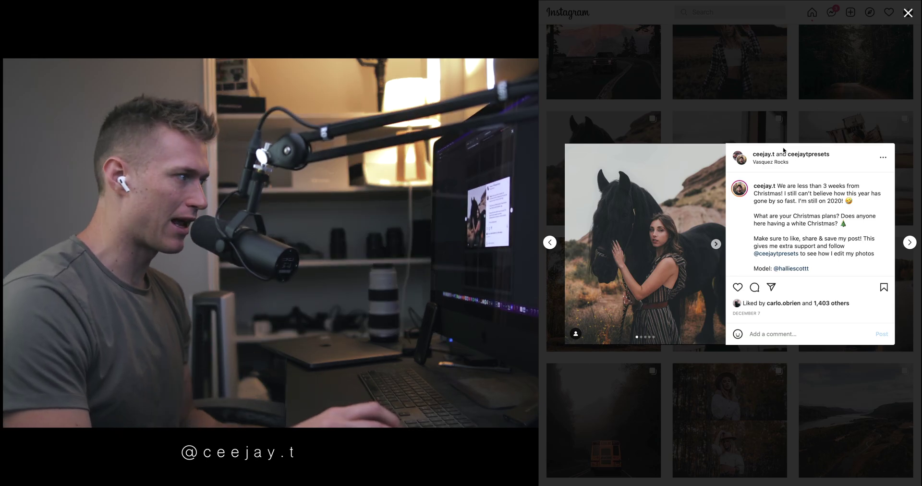
left_click(762, 449)
Step: Scroll down to view the orange-jacket foggy road post, then scroll through the grid
scroll(746, 408, "down", 5)
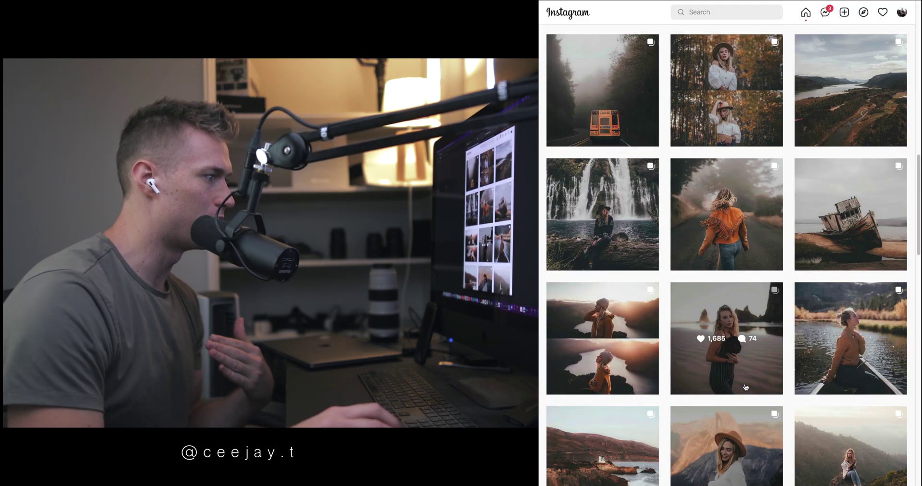
scroll(816, 413, "down", 2)
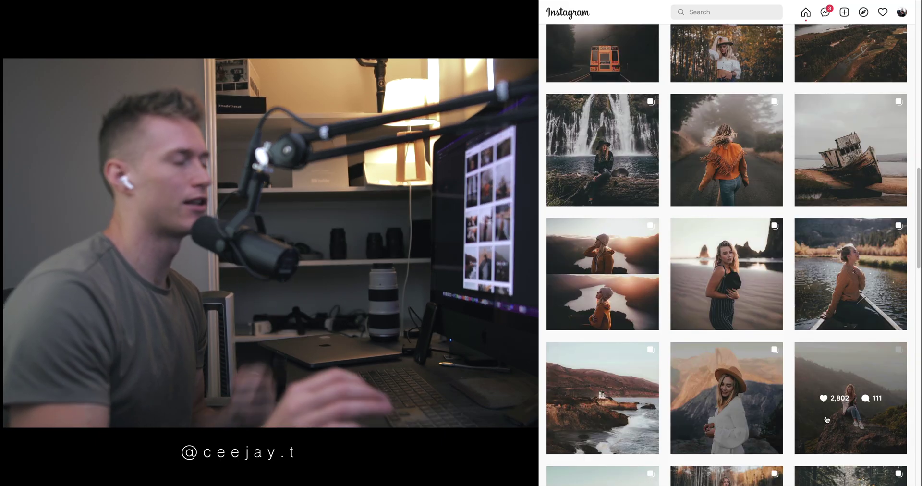
scroll(831, 418, "down", 1)
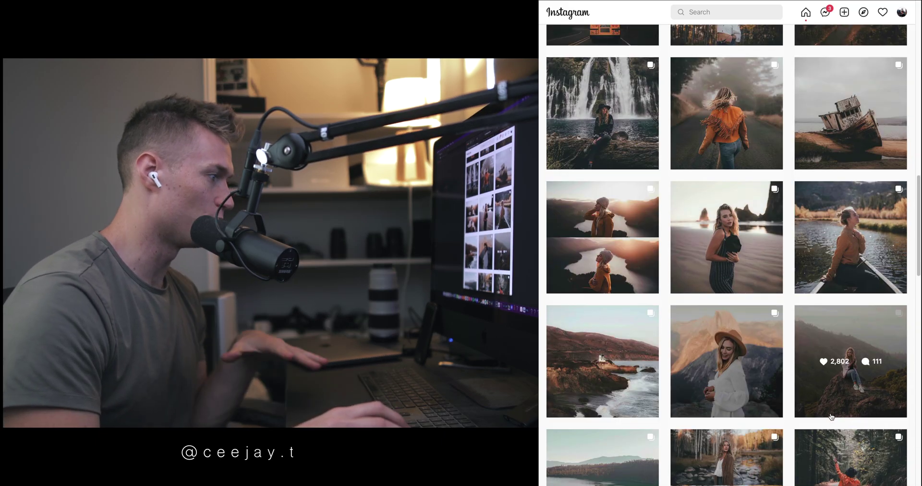
scroll(831, 417, "down", 10)
scroll(750, 236, "down", 2)
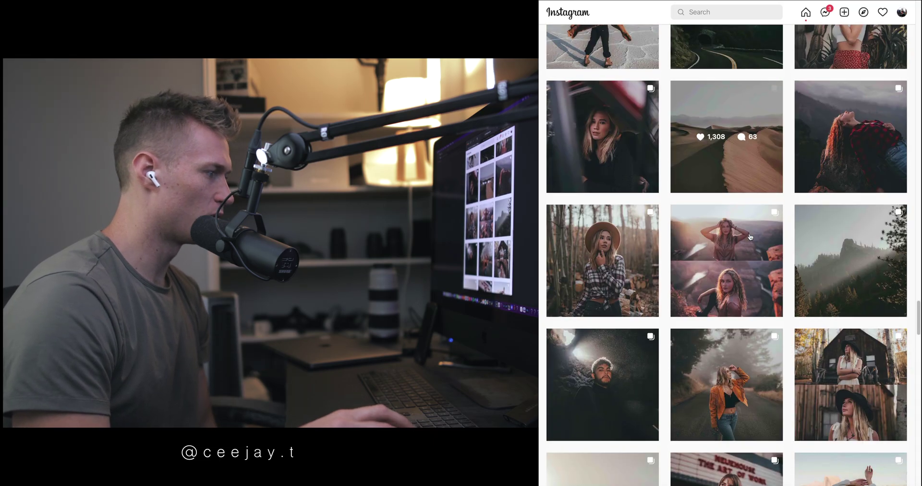
left_click(749, 389)
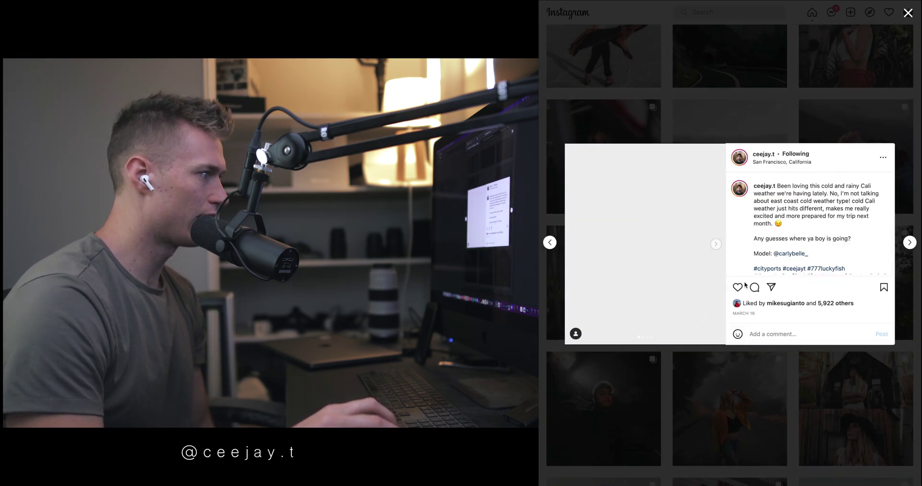
key("Escape")
scroll(720, 216, "up", 15)
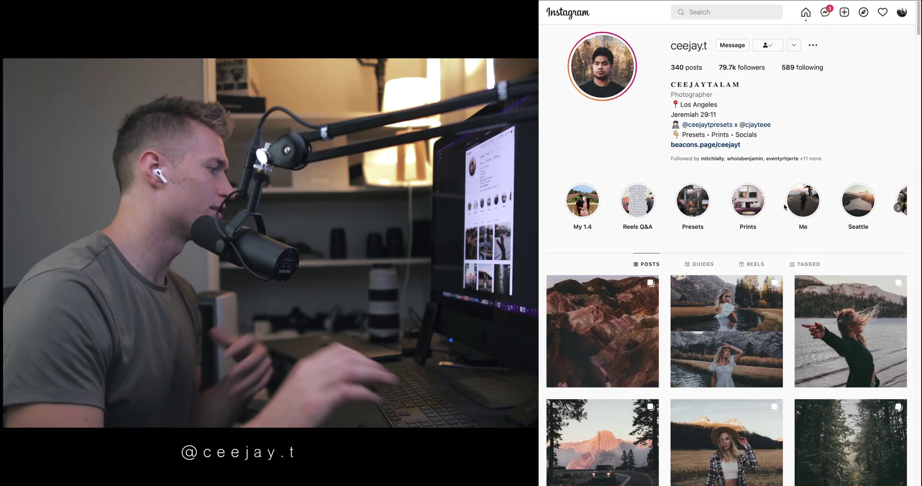
scroll(769, 479, "down", 7)
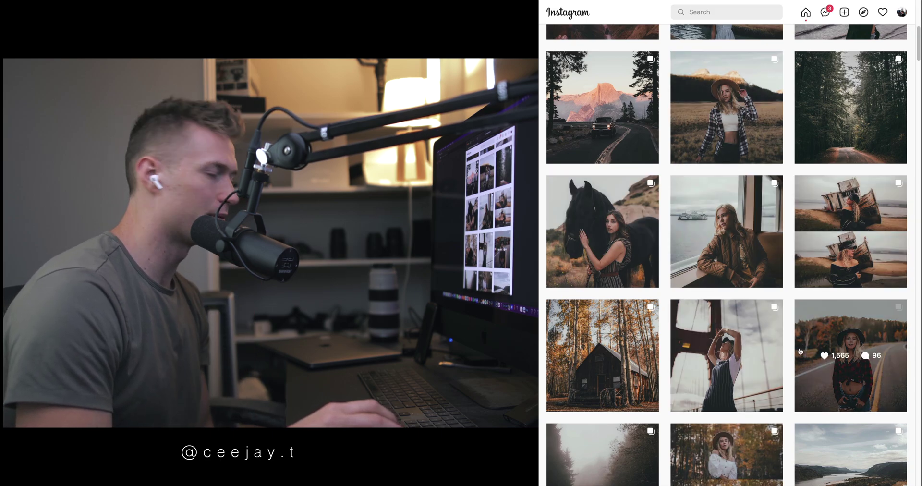
scroll(812, 334, "up", 7)
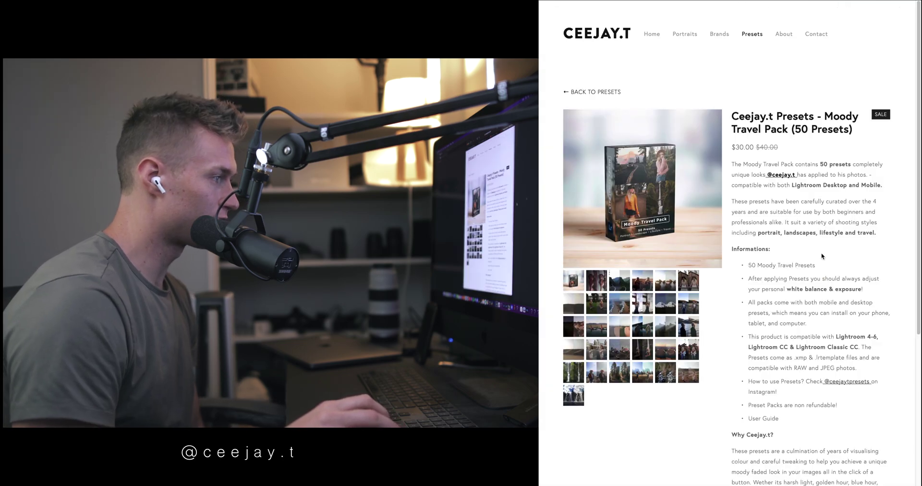
scroll(755, 305, "down", 3)
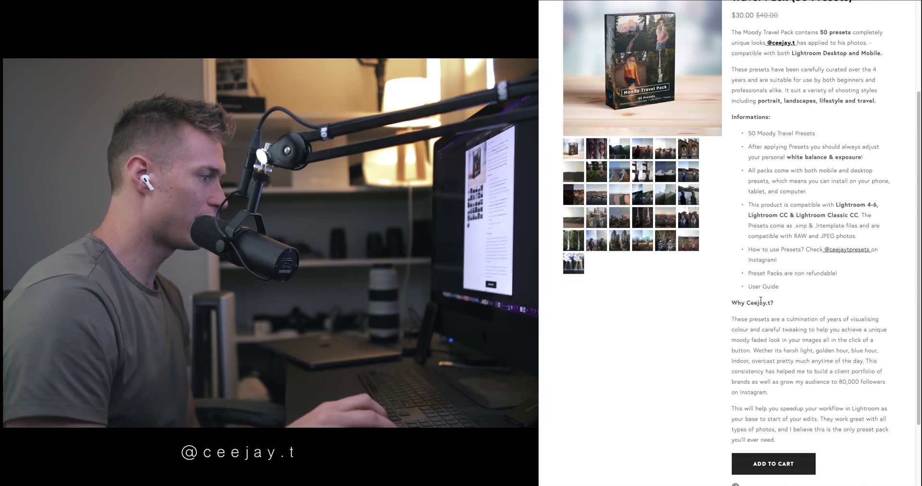
scroll(760, 299, "up", 3)
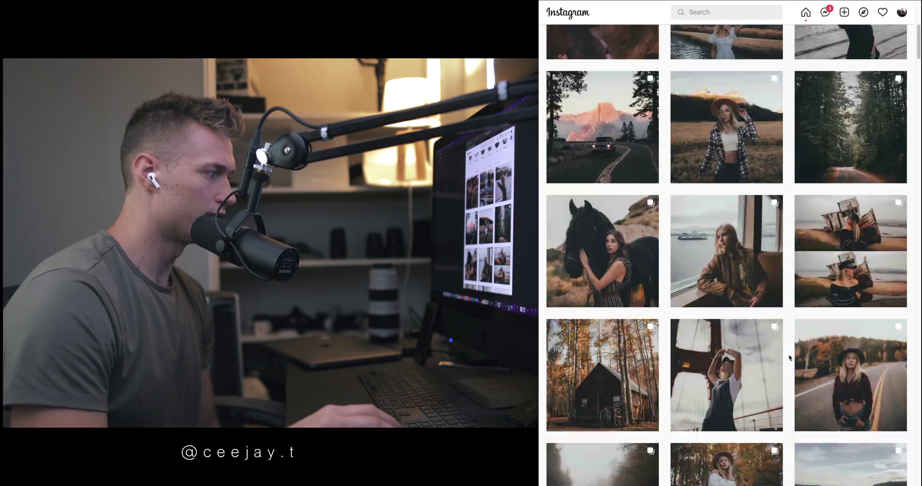
scroll(788, 354, "up", 1)
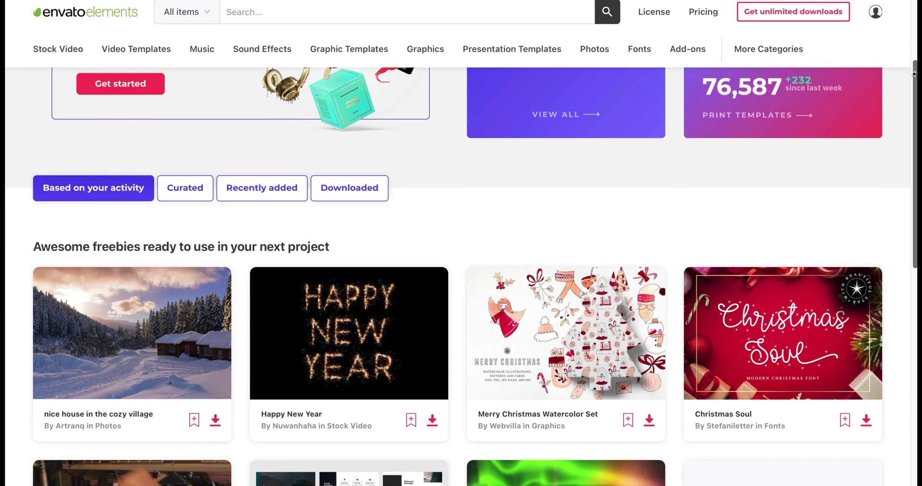
scroll(461, 288, "down", 5)
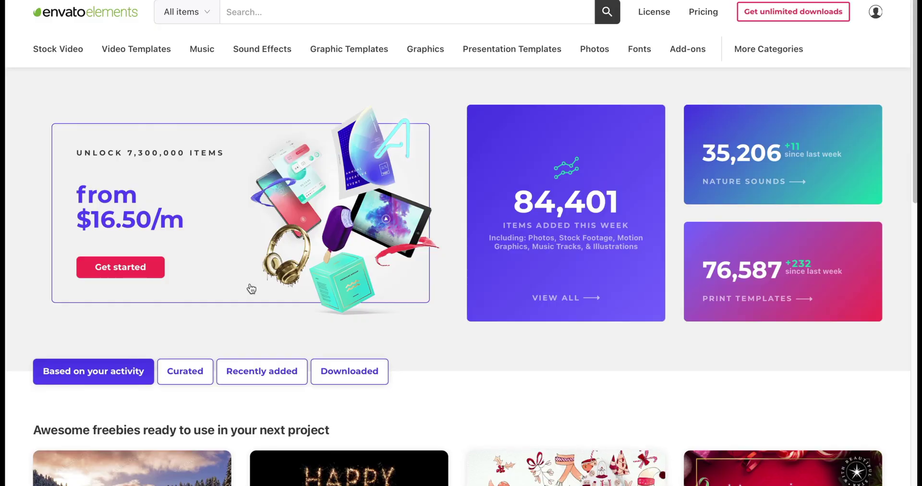
Step: Bring up the Envato Elements Sound Effects catalogue from the top navigation dropdown
mouse_move(204, 61)
mouse_move(443, 49)
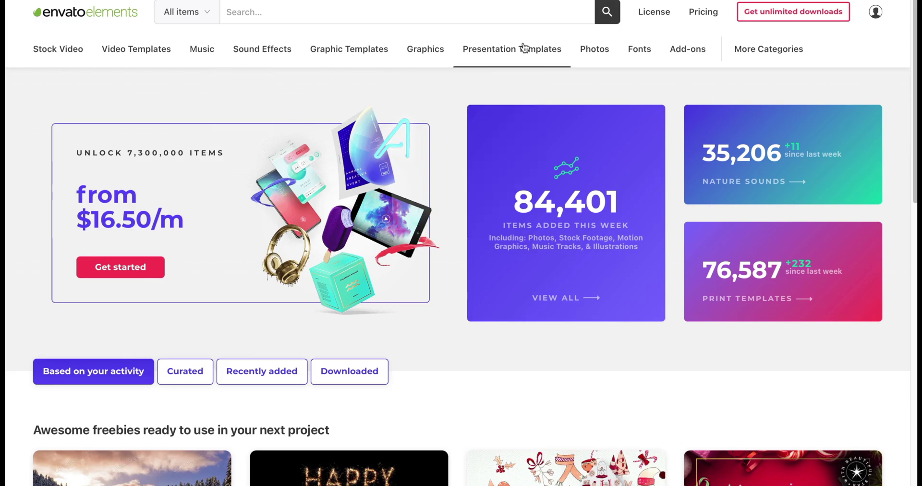
mouse_move(279, 59)
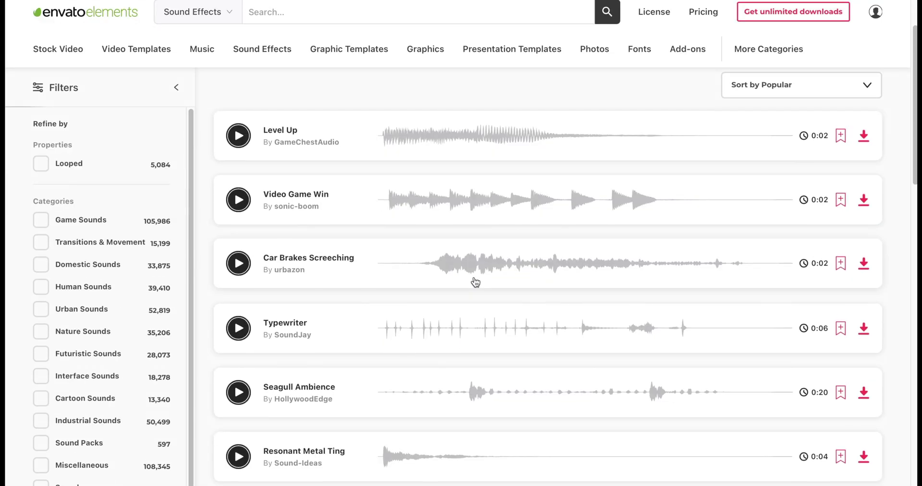
scroll(644, 276, "up", 2)
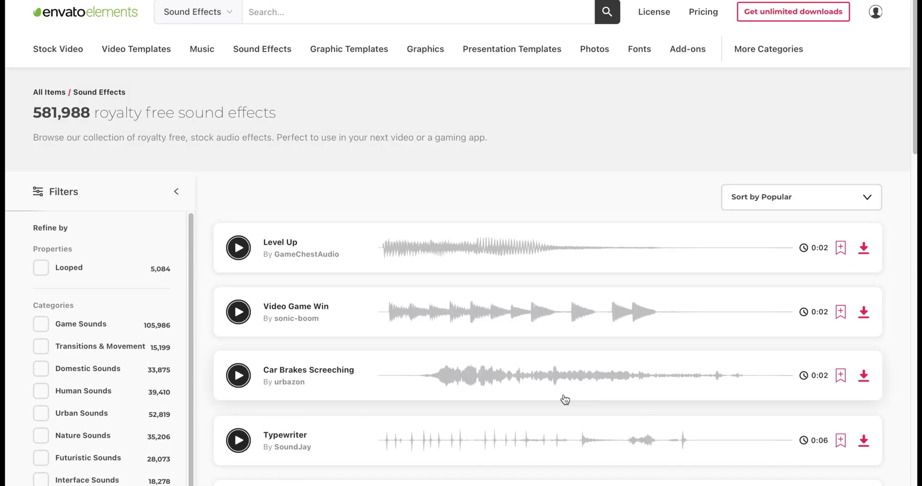
scroll(553, 396, "down", 7)
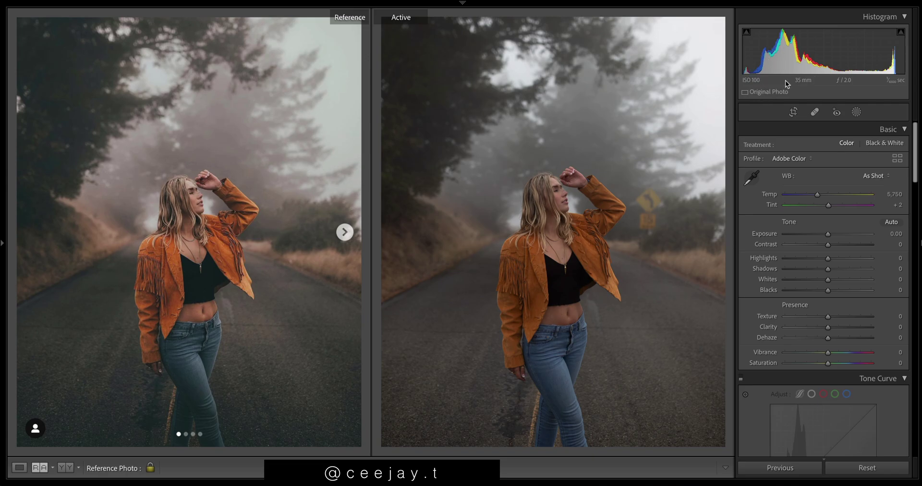
Step: Enable the Tone Curve and shape the blue, green and red channel curves
scroll(833, 288, "down", 5)
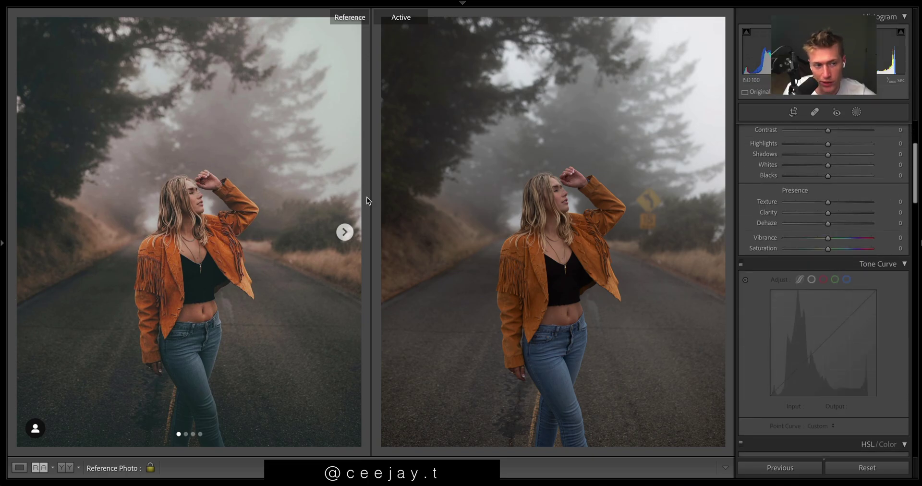
left_click(739, 264)
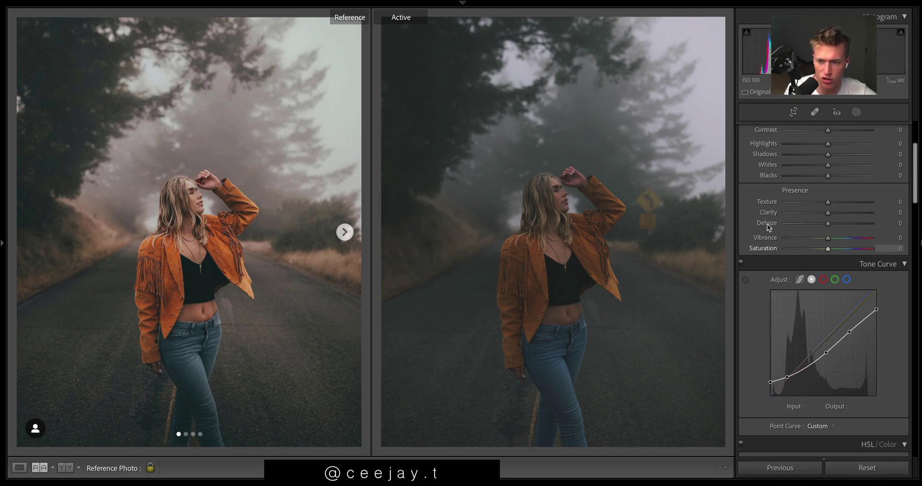
left_click(846, 279)
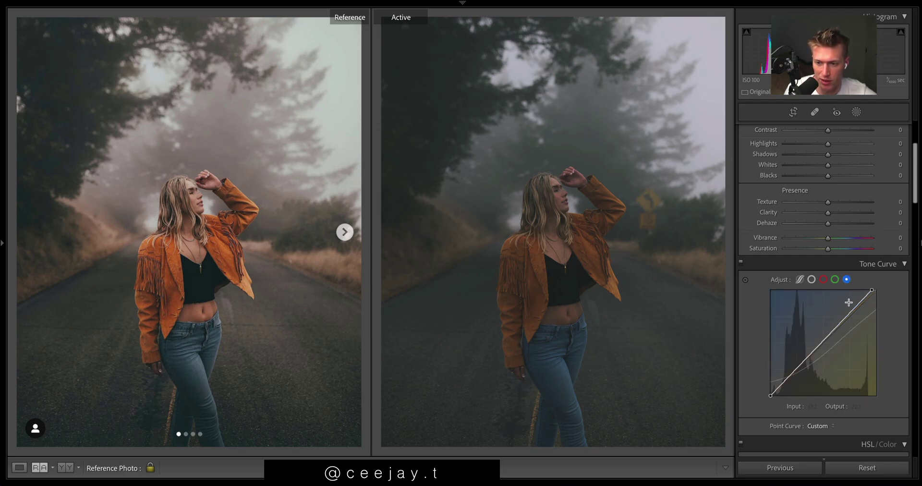
left_click(835, 279)
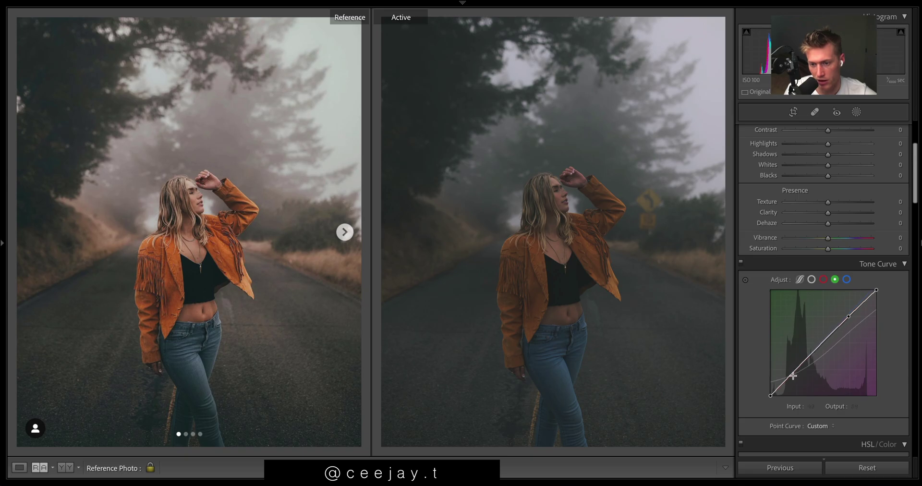
left_click(824, 280)
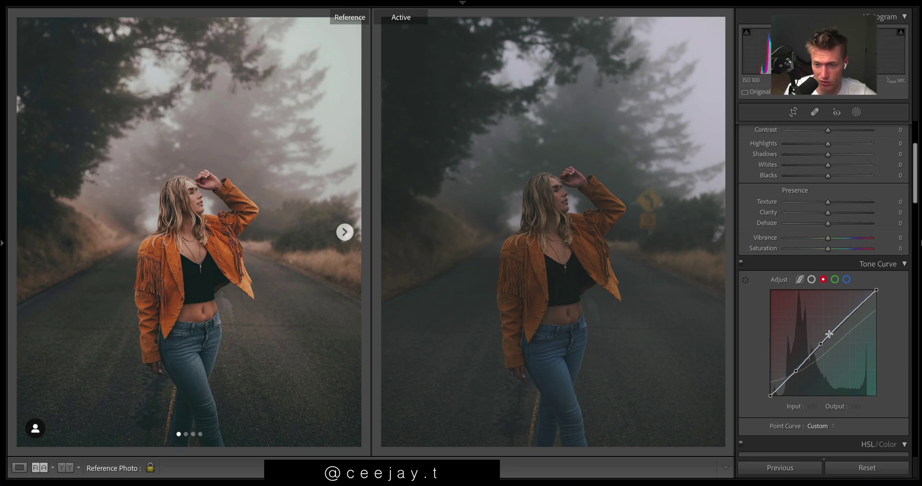
Step: Toggle the tone curve off and on to compare, then reopen it on the red curve
left_click(739, 262)
left_click(741, 263)
left_click(741, 264)
left_click(742, 264)
left_click(742, 264)
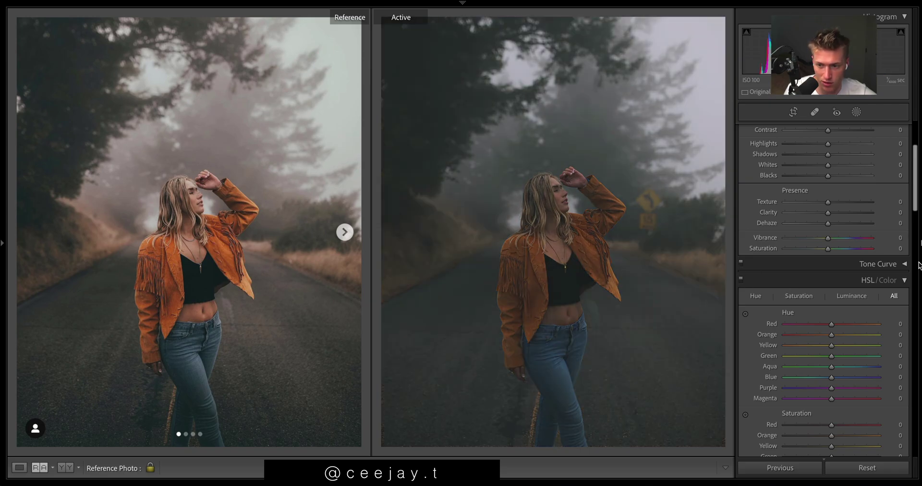
left_click(904, 264)
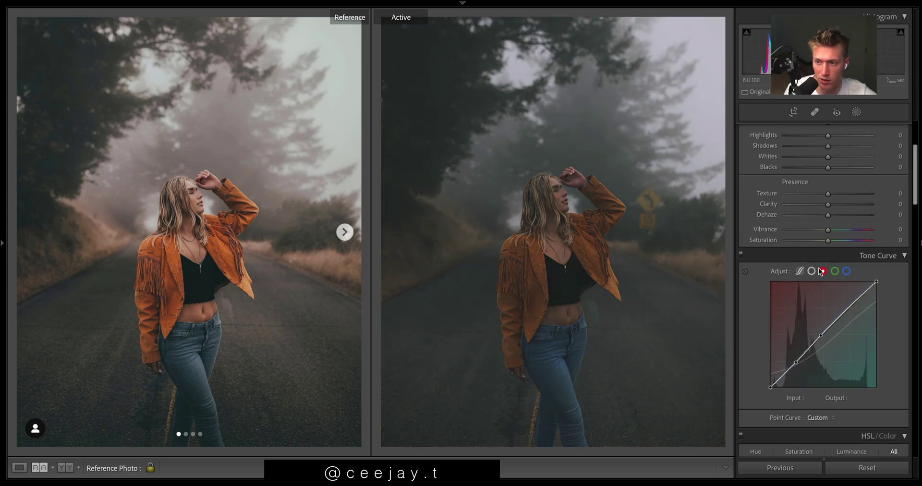
Step: Set Exposure +0.35, Contrast +35, Highlights +100 and Shadows +48
scroll(810, 174, "up", 3)
left_click(843, 159)
left_click(832, 148)
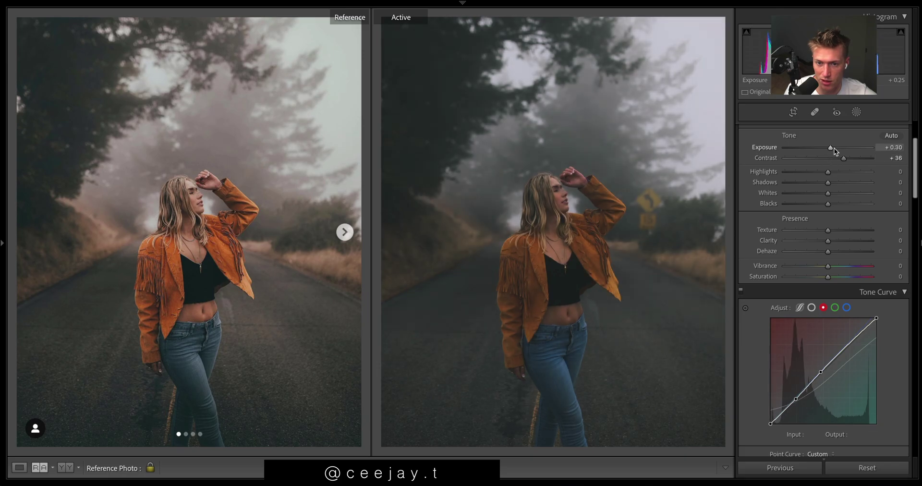
left_click_drag(835, 148, 833, 148)
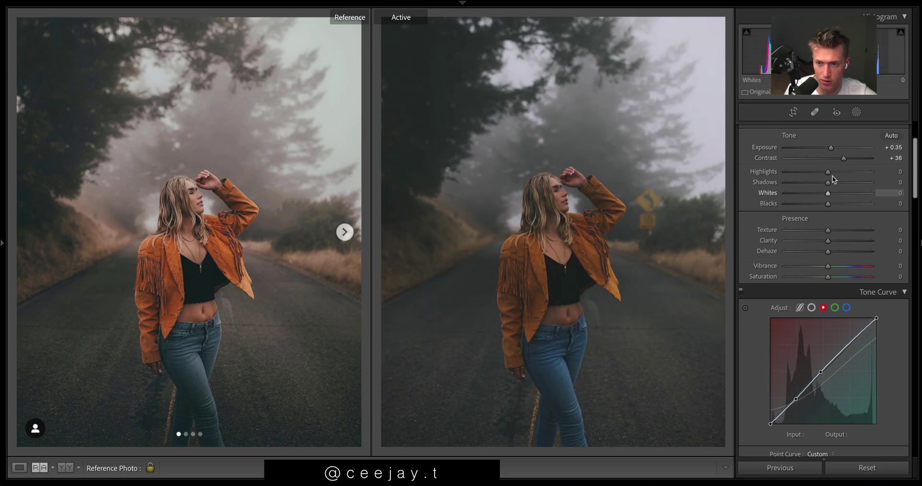
left_click_drag(829, 172, 874, 173)
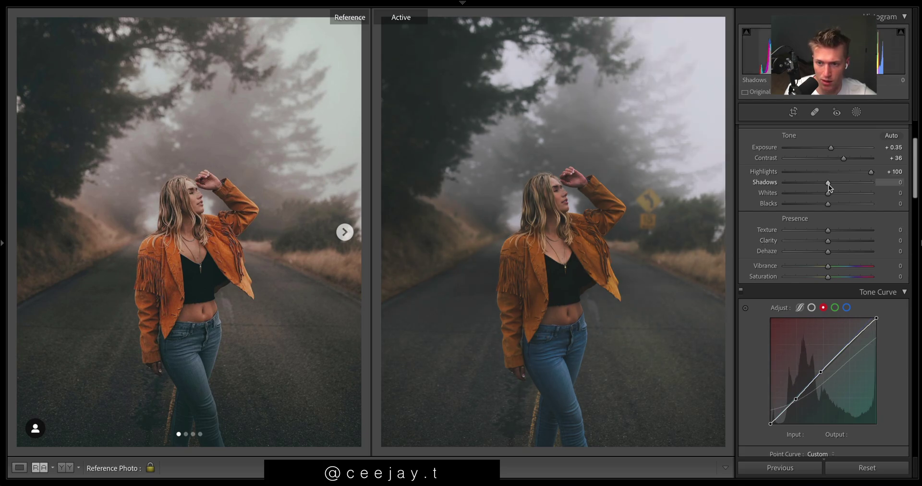
left_click_drag(833, 184, 845, 185)
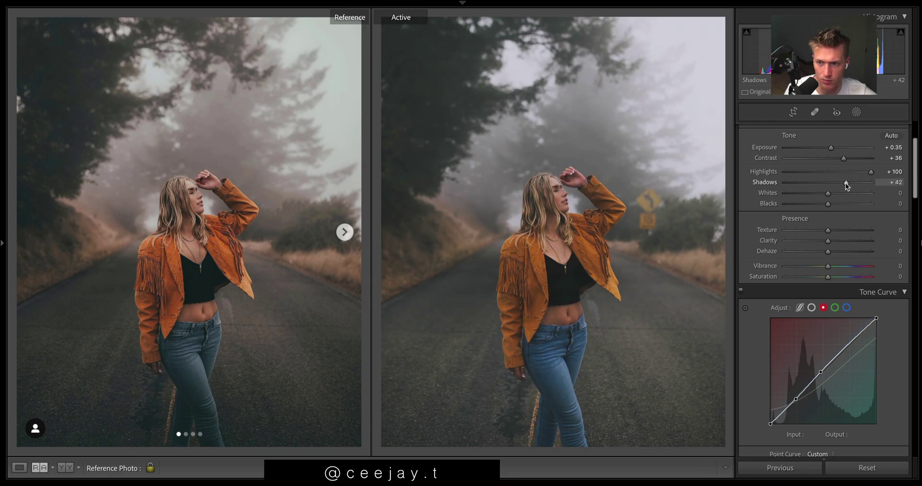
left_click_drag(846, 182, 809, 207)
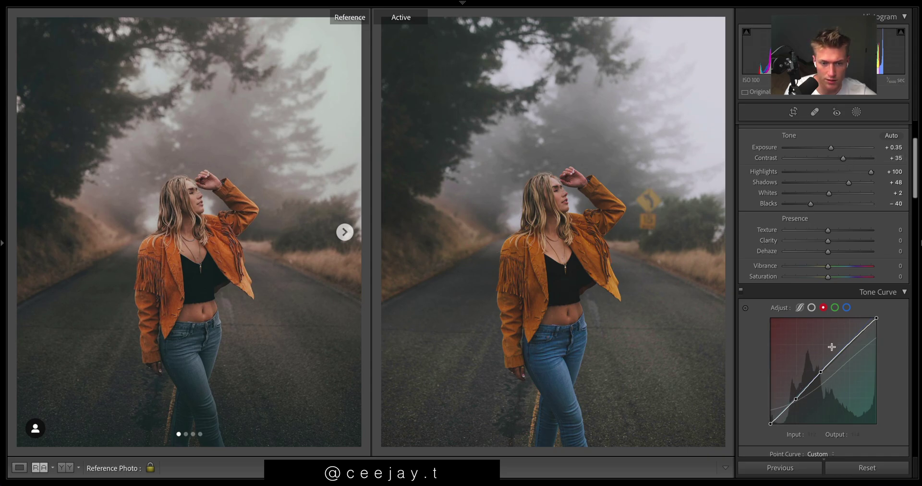
Step: Compare against the tone curve, then set Saturation −14, Dehaze −4 and a little Clarity
left_click(740, 290)
left_click(741, 290)
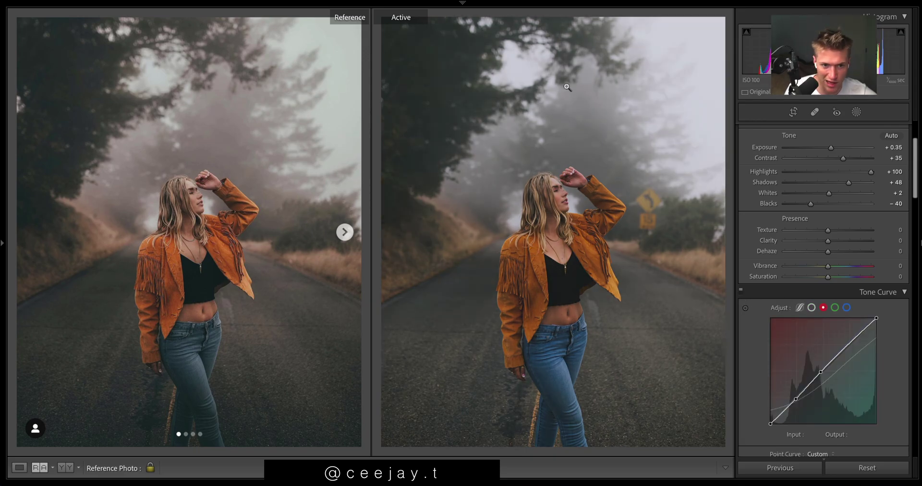
left_click(739, 291)
left_click(740, 291)
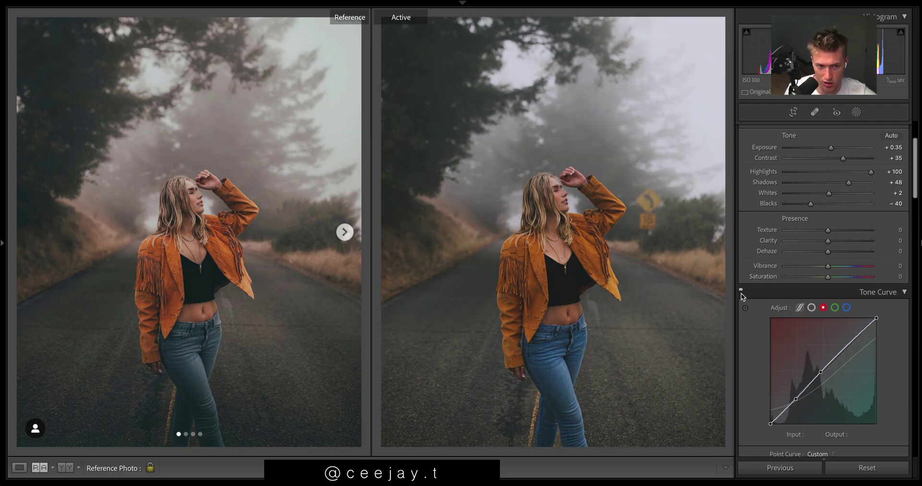
left_click_drag(823, 277, 823, 278)
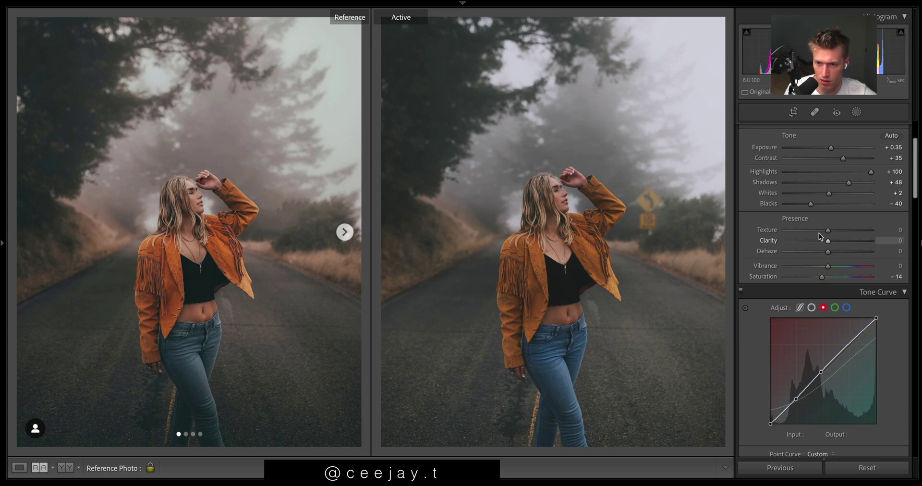
left_click_drag(828, 250, 827, 252)
left_click_drag(827, 240, 833, 244)
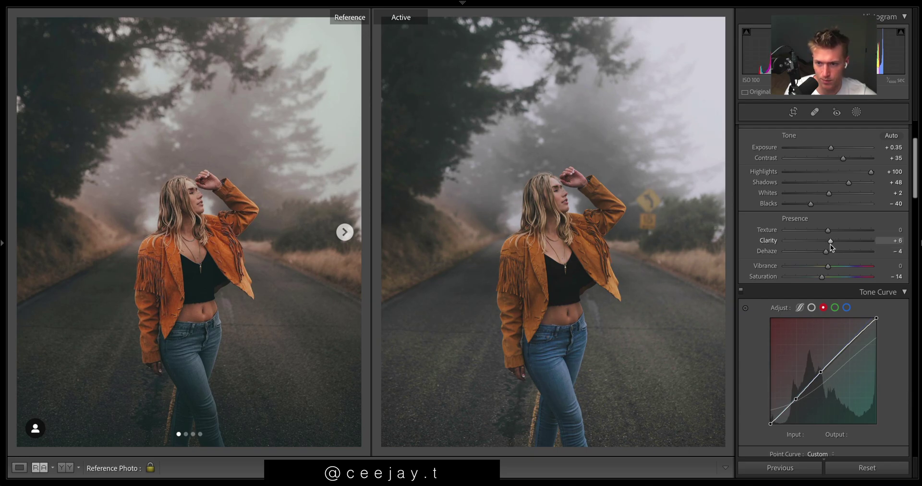
Step: Warm the white balance to Temp 6576 and shift Tint to +8
left_click_drag(830, 248, 828, 245)
scroll(828, 245, "up", 4)
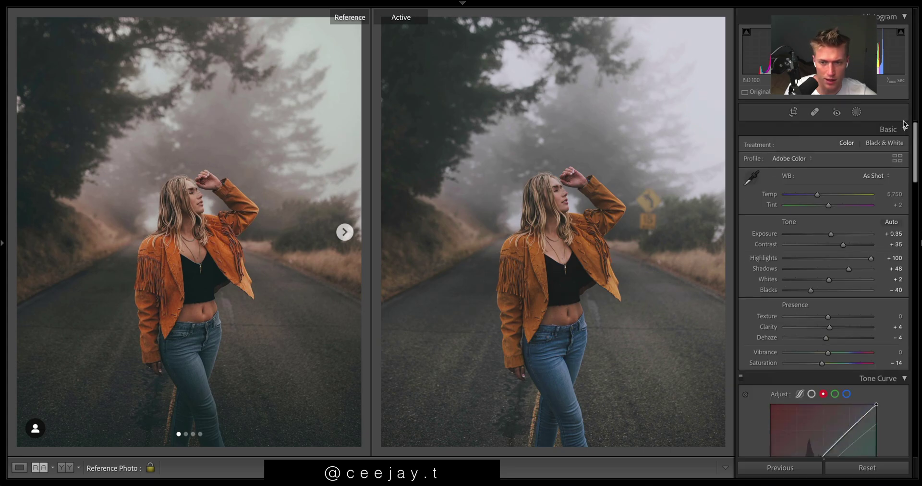
left_click(893, 194)
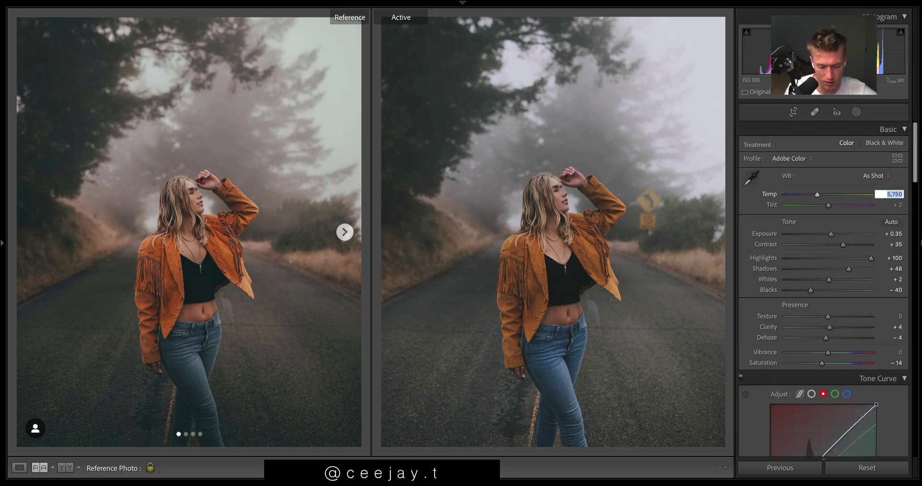
type("6576")
key("Return")
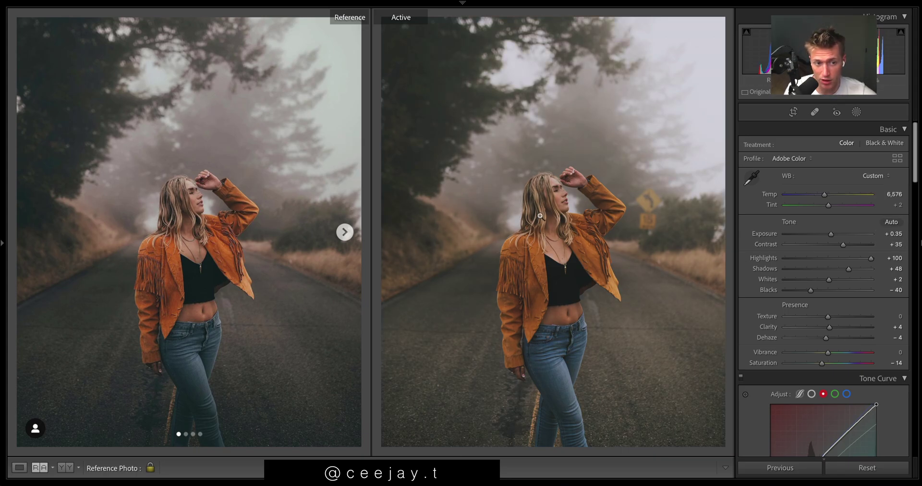
left_click_drag(829, 206, 831, 206)
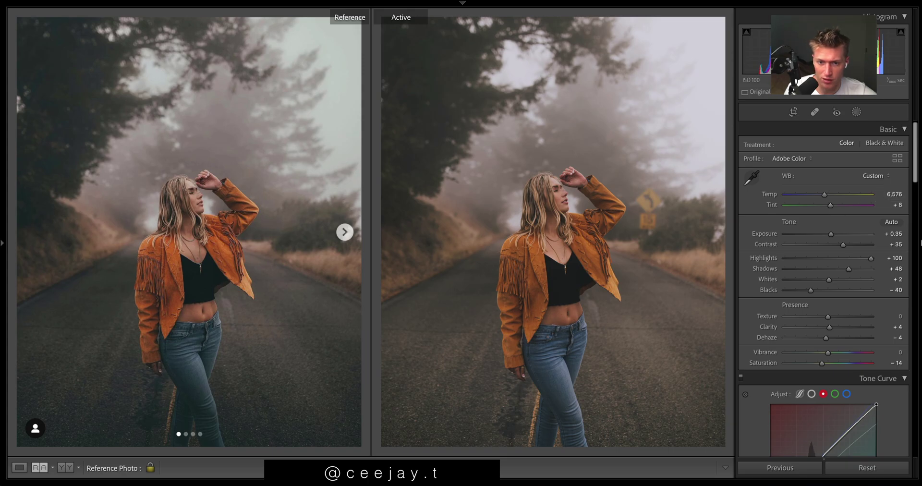
Step: Enable Color Grading and give the shadows a slight tint with hue 19
scroll(823, 288, "down", 15)
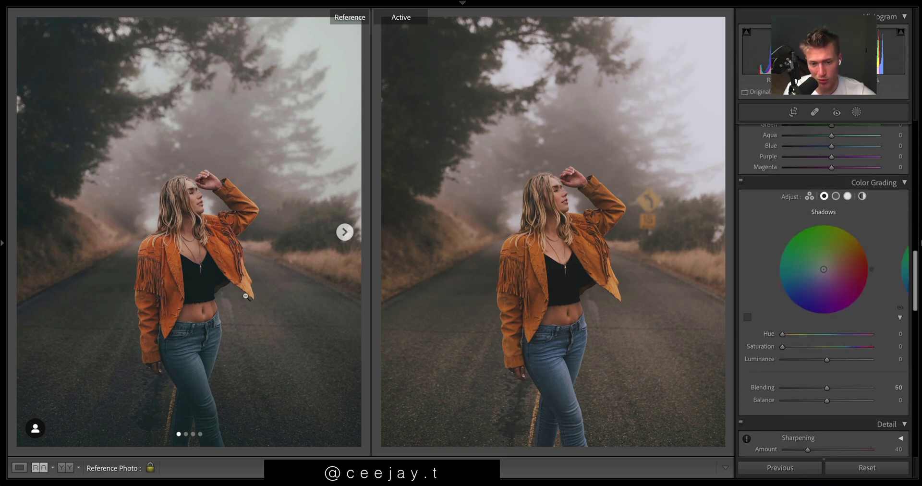
left_click(740, 181)
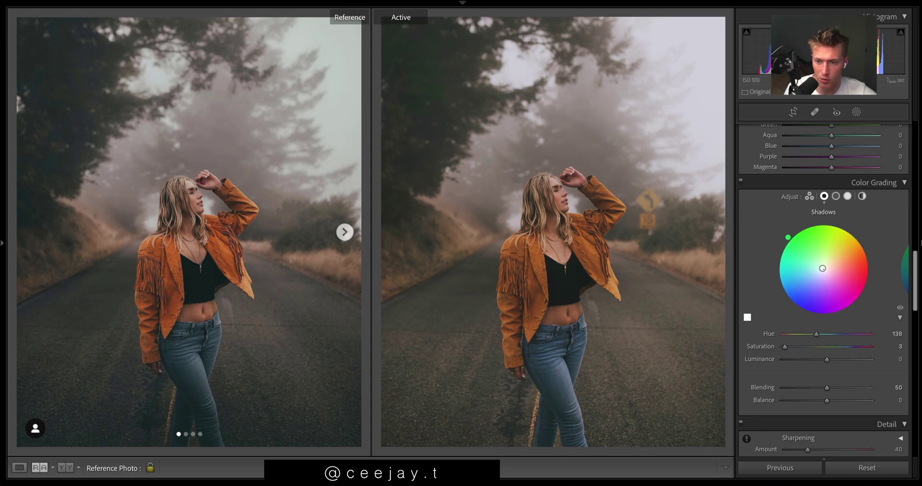
left_click_drag(823, 269, 821, 272)
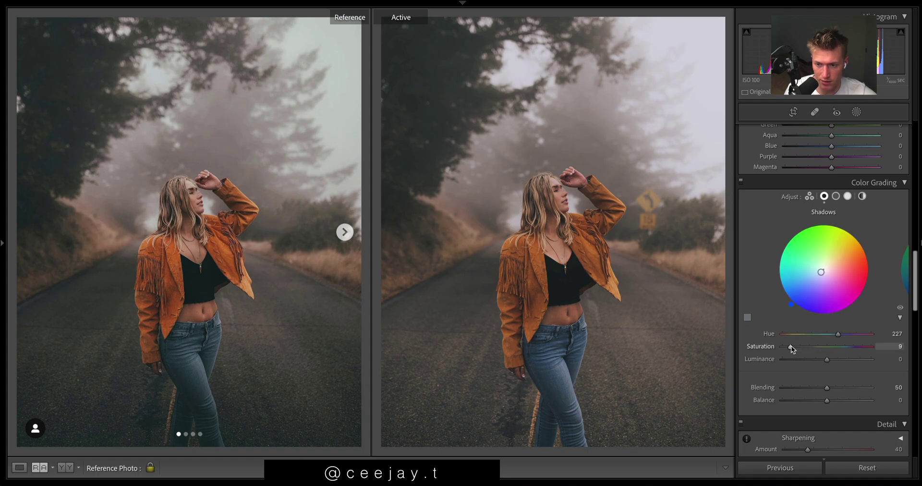
left_click_drag(790, 346, 792, 345)
left_click(896, 333)
type("19")
Step: Grade the highlights to Hue 147, Saturation 3 and lower Blending to 39
left_click(847, 196)
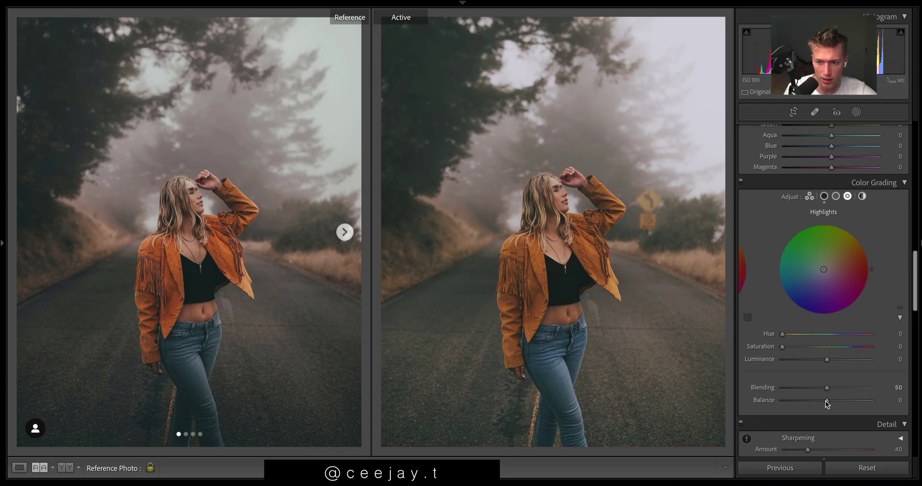
left_click(899, 334)
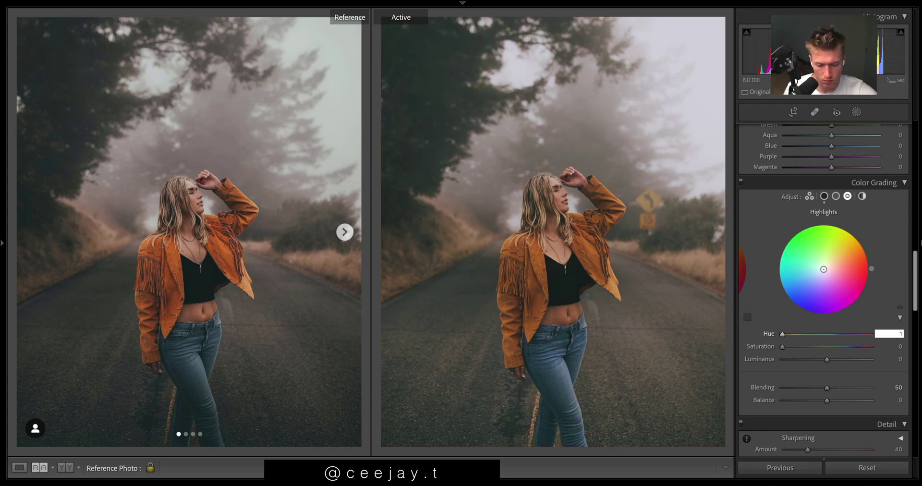
type("194")
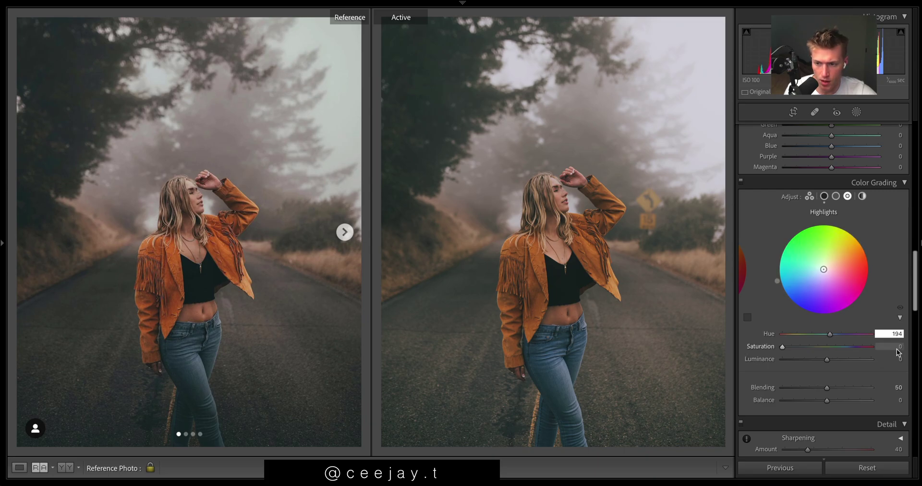
key("Tab")
type("10")
key("Return")
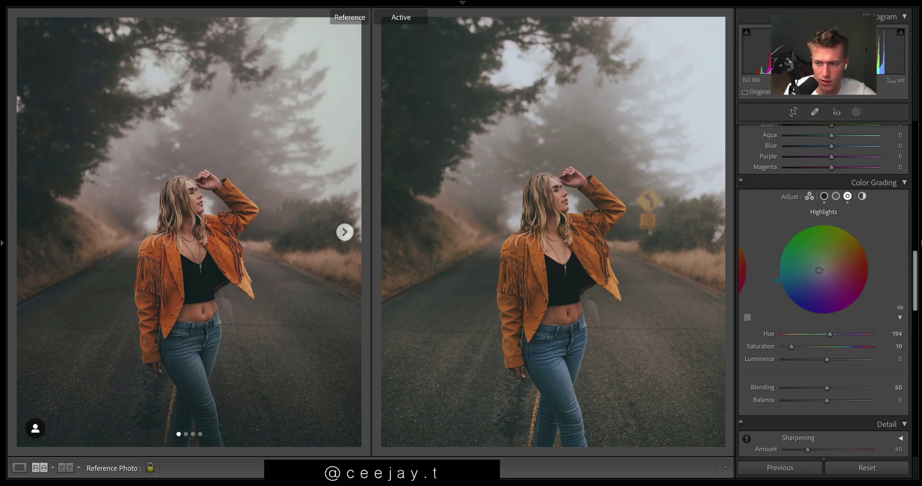
double_click(820, 270)
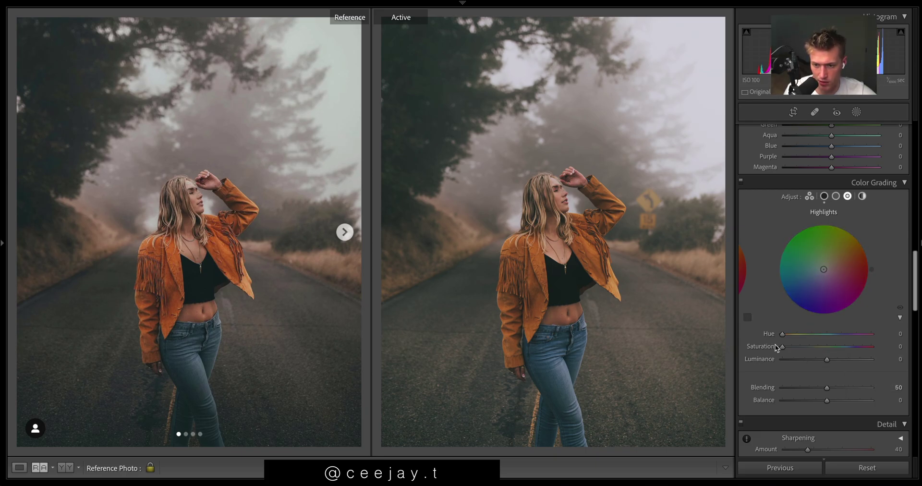
left_click_drag(782, 346, 817, 336)
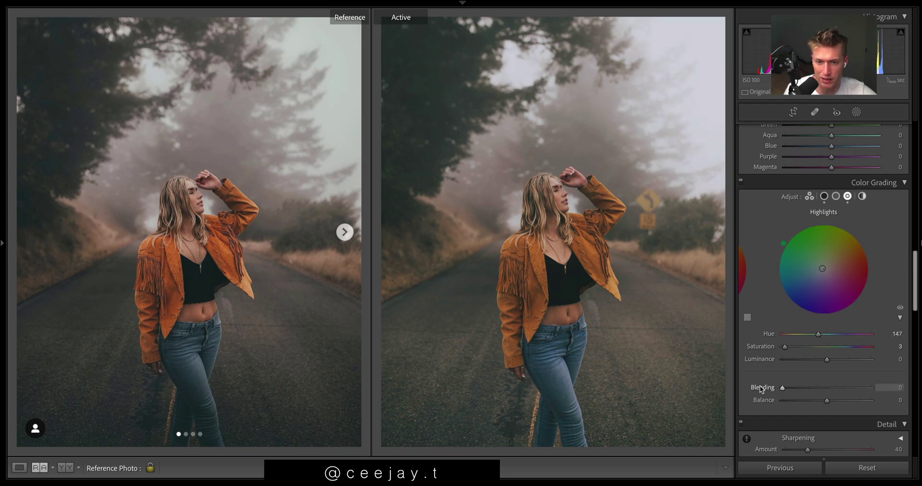
left_click_drag(759, 385, 817, 385)
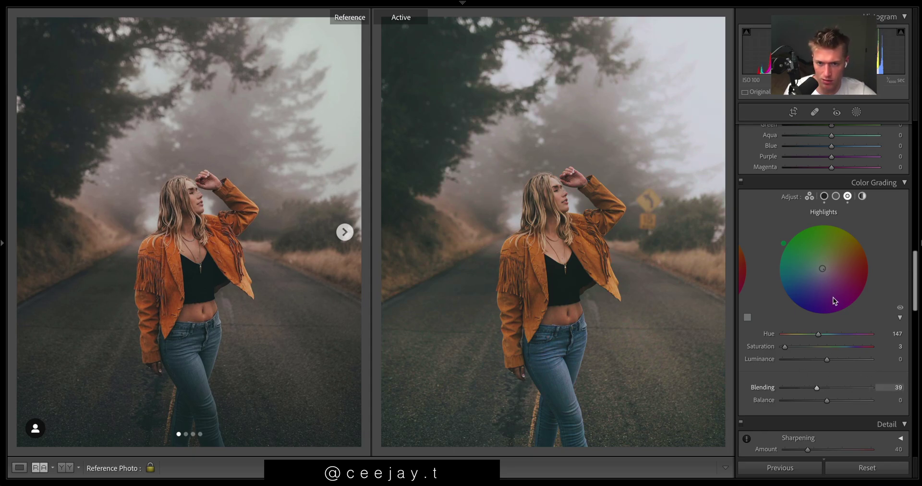
scroll(836, 267, "up", 10)
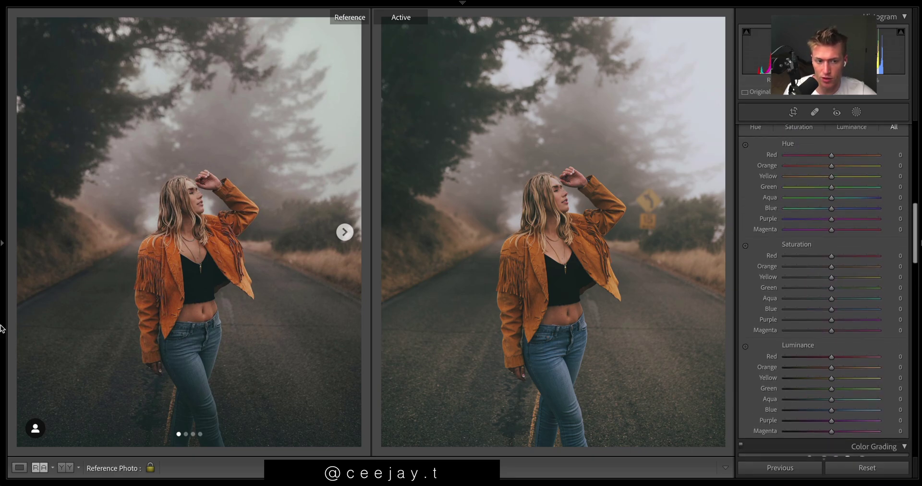
Step: Shift HSL hues Orange −8, Yellow −31, Green −100 and desaturate Greens −50, Yellows −19
left_click_drag(834, 166, 834, 166)
double_click(833, 169)
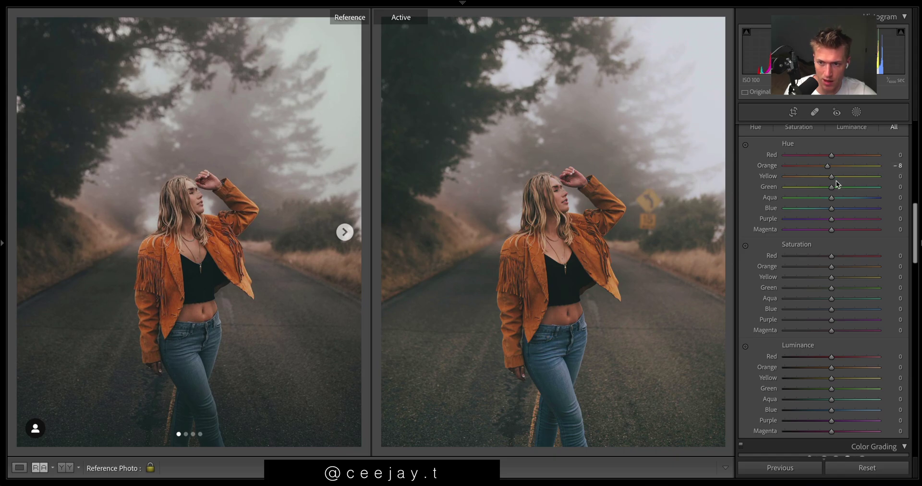
left_click_drag(832, 177, 557, 187)
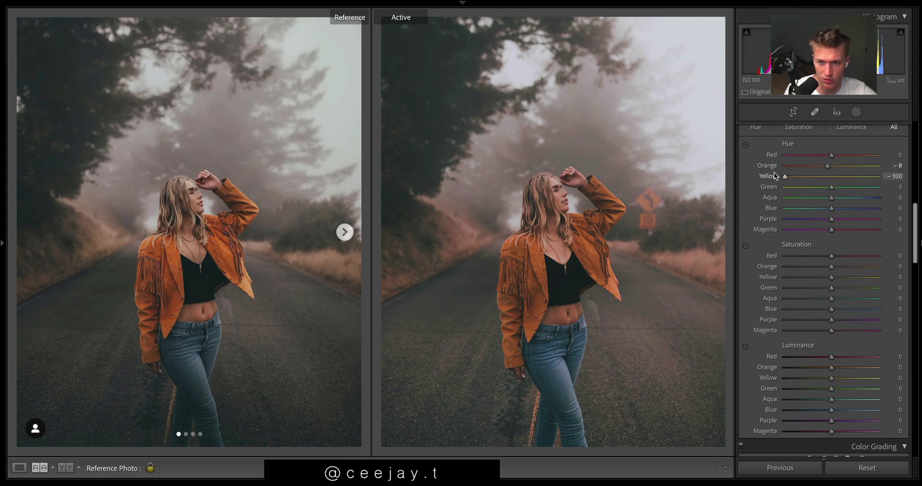
left_click(829, 177)
double_click(830, 178)
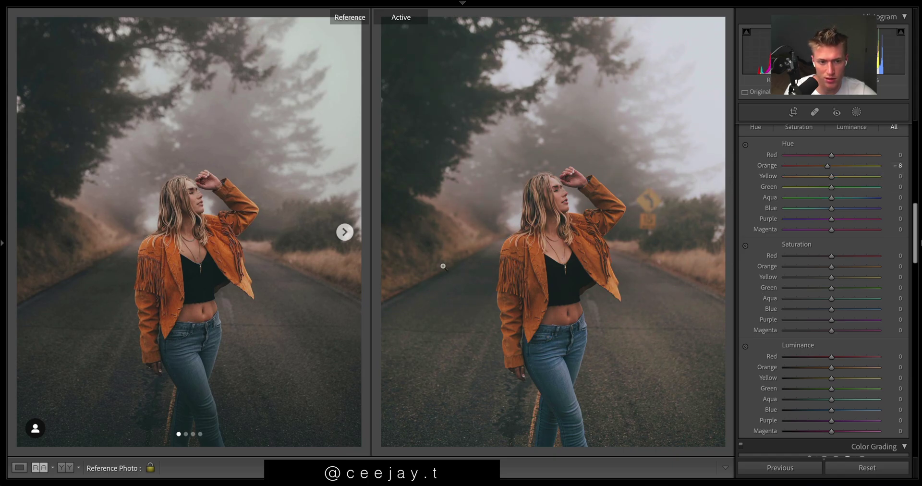
left_click_drag(832, 179, 818, 182)
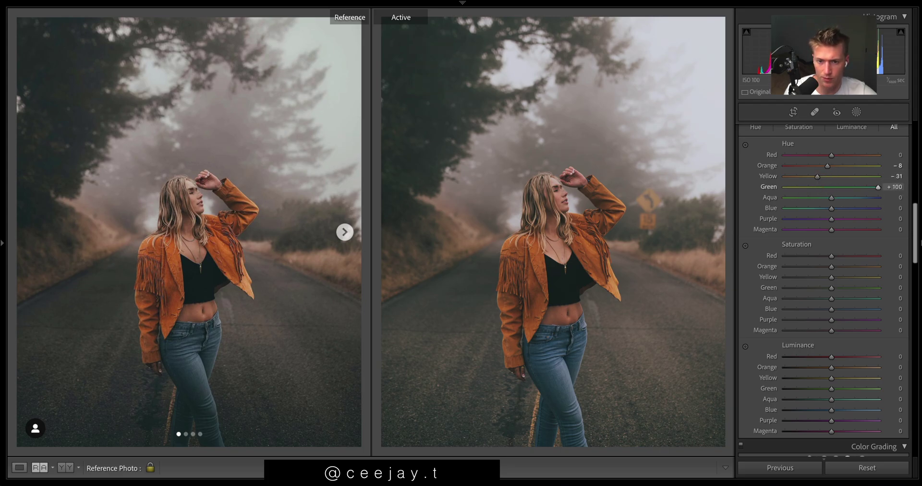
left_click_drag(376, 162, 785, 187)
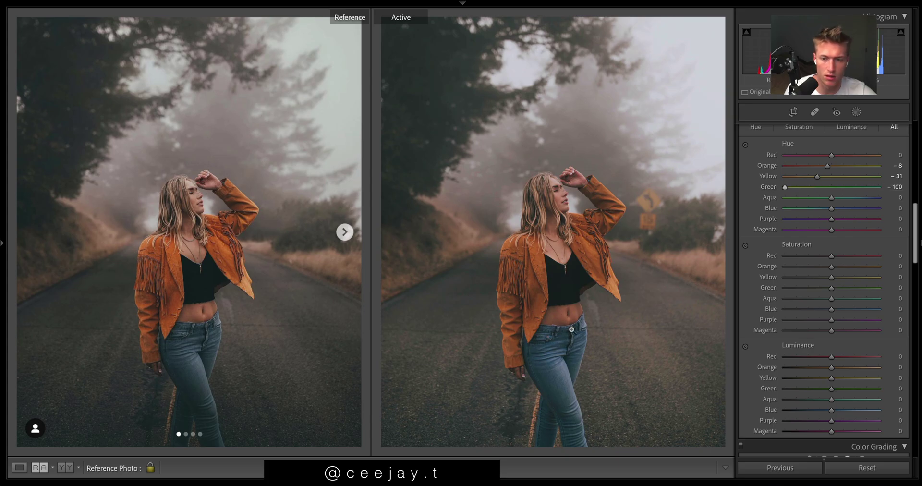
left_click_drag(821, 287, 648, 303)
left_click(810, 286)
mouse_move(831, 277)
left_mouse_down()
mouse_move(822, 279)
mouse_move(878, 256)
mouse_move(823, 258)
mouse_move(841, 268)
mouse_move(832, 269)
left_mouse_up()
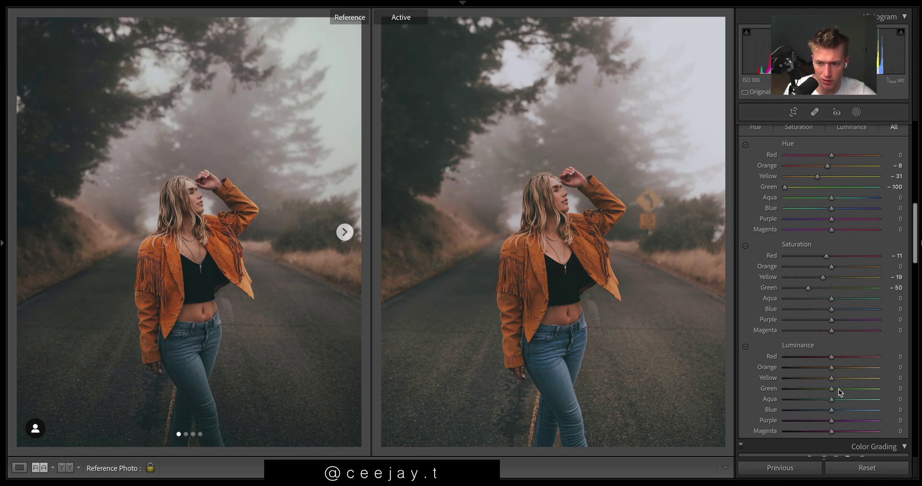
Step: Raise HSL luminance of Yellow to +24, Red to +11 and Blue to +10
mouse_move(841, 379)
left_mouse_down()
mouse_move(863, 379)
mouse_move(840, 379)
left_mouse_up()
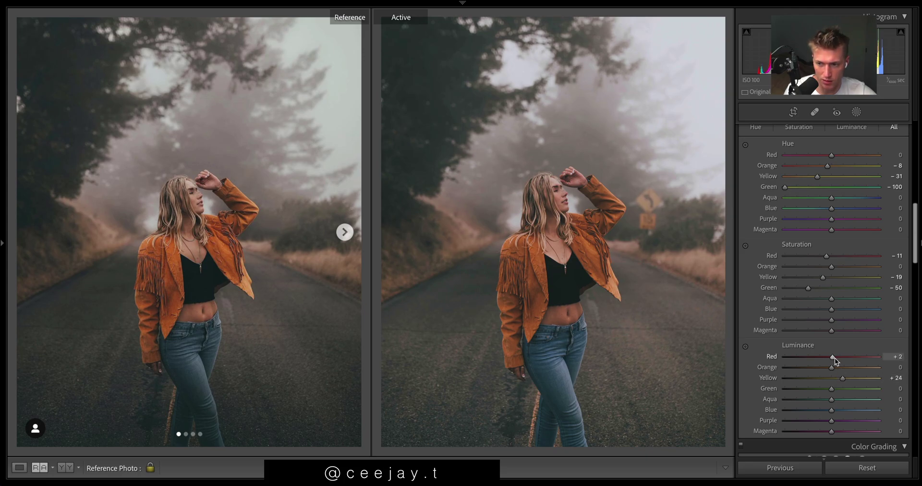
mouse_move(836, 357)
left_mouse_down()
mouse_move(803, 356)
mouse_move(880, 351)
mouse_move(837, 358)
left_mouse_up()
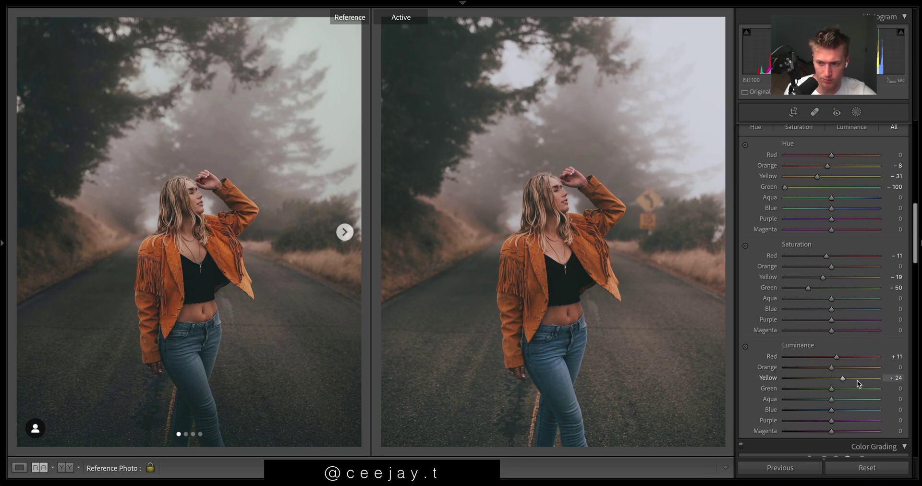
left_click_drag(831, 410, 840, 408)
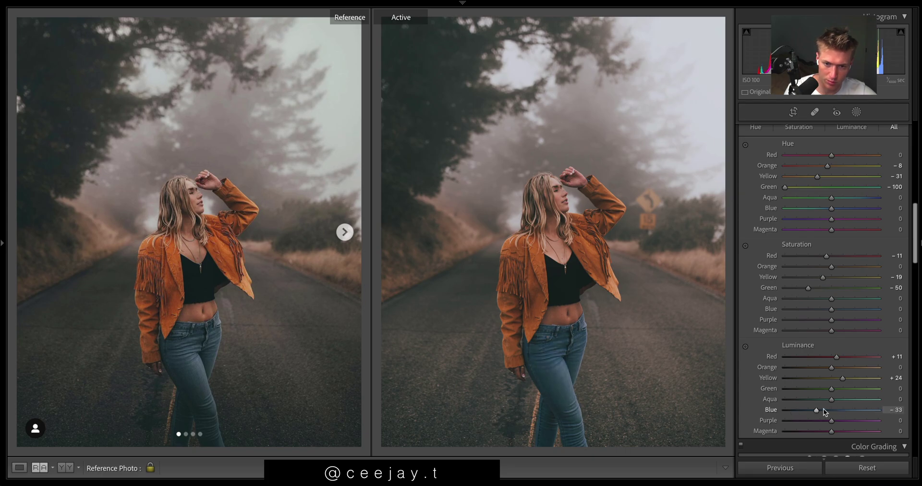
left_click(833, 409)
scroll(838, 411, "down", 2)
scroll(840, 413, "up", 1)
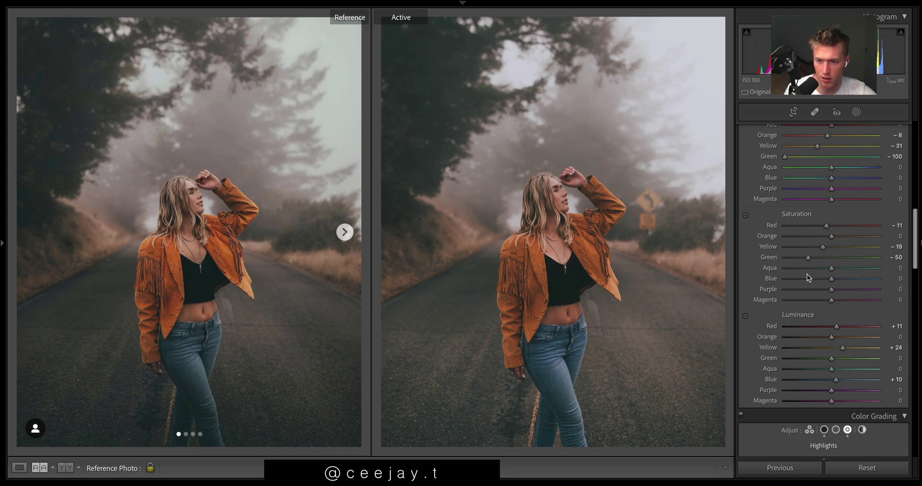
Step: Desaturate Blue to −49, Purple to −32 and Magenta to −30
left_click(807, 278)
left_click(817, 289)
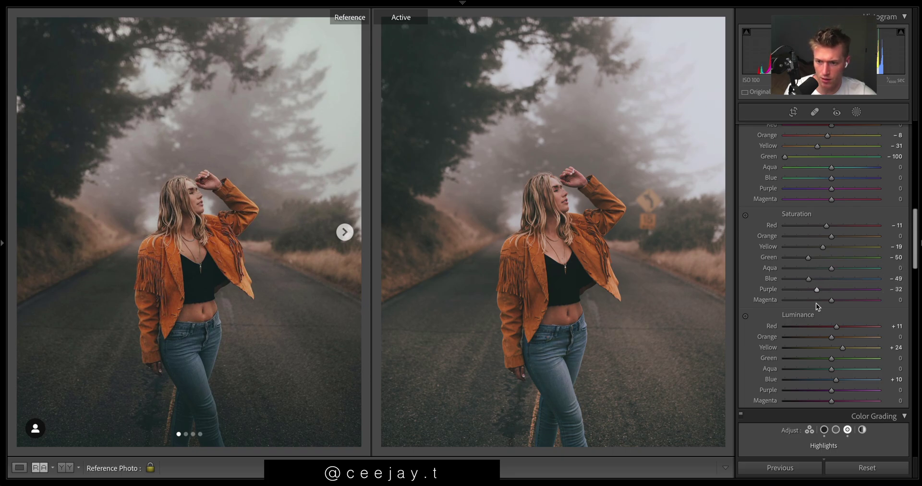
left_click(816, 300)
Step: Add a −6 post-crop vignette with Highlights 100 and Midpoint 0
scroll(828, 190, "down", 15)
left_click_drag(827, 190, 828, 194)
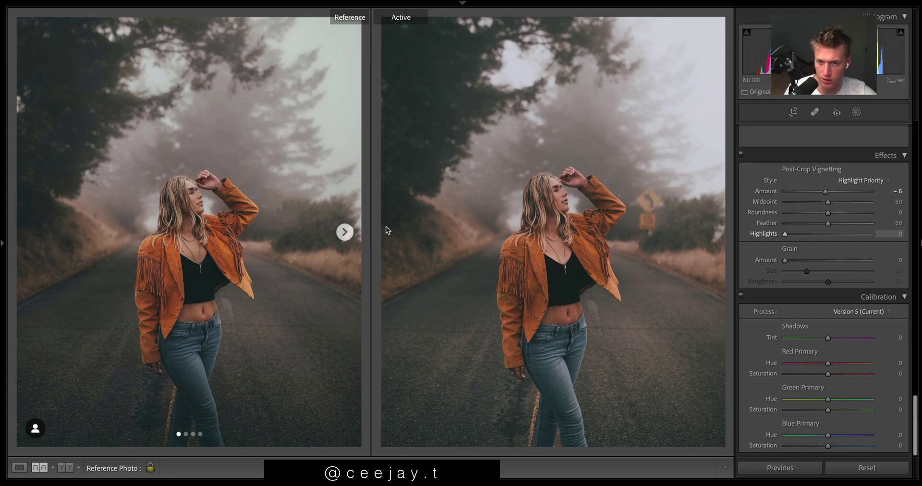
type("100")
key("Return")
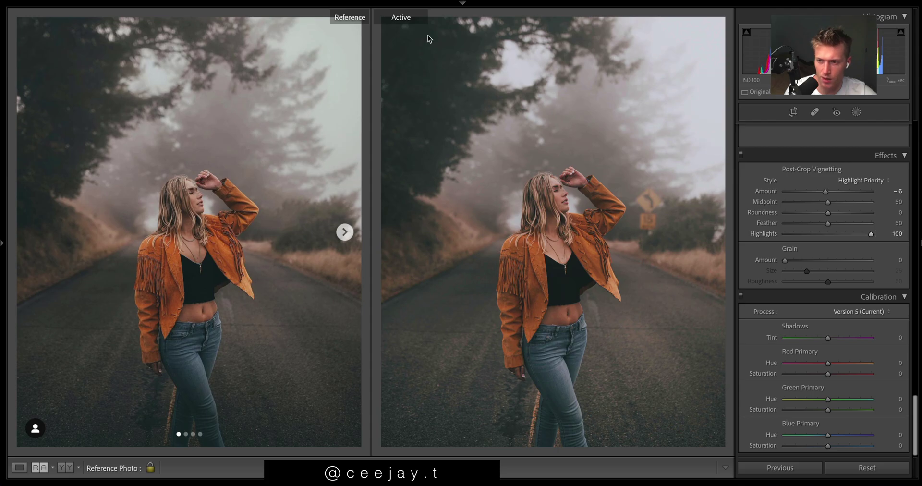
left_click_drag(827, 202, 779, 201)
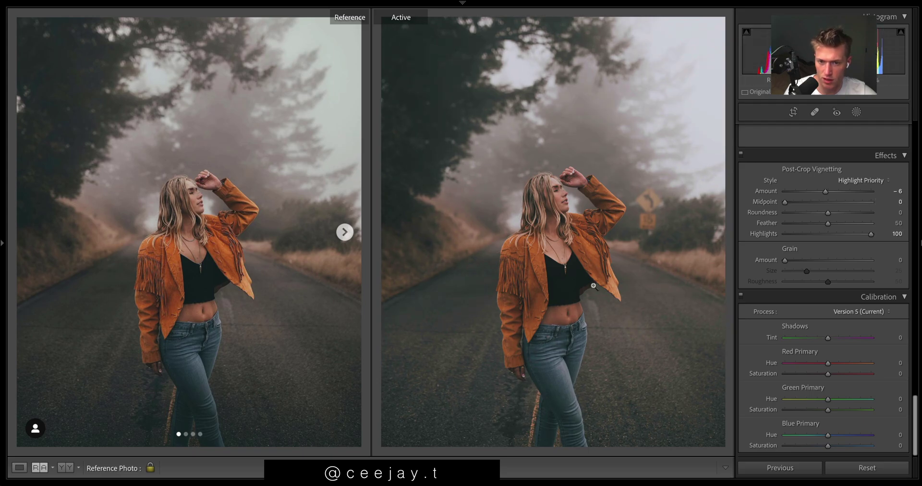
mouse_move(463, 2)
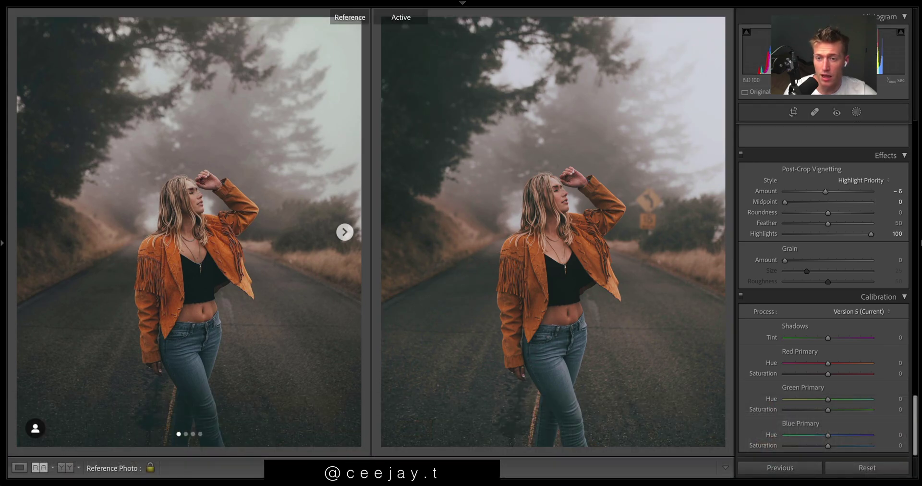
Step: Edit the road's linear gradient mask with the overlay hidden, lowering Exposure to −0.22
left_click(856, 113)
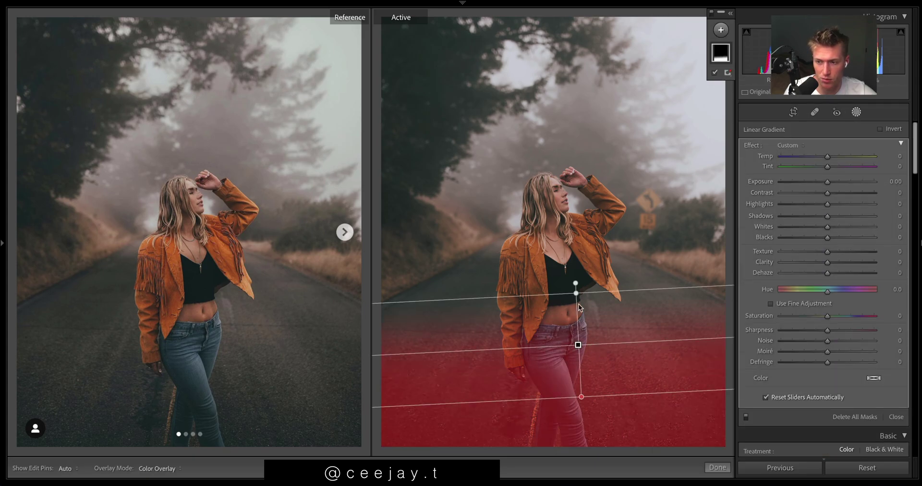
key("o")
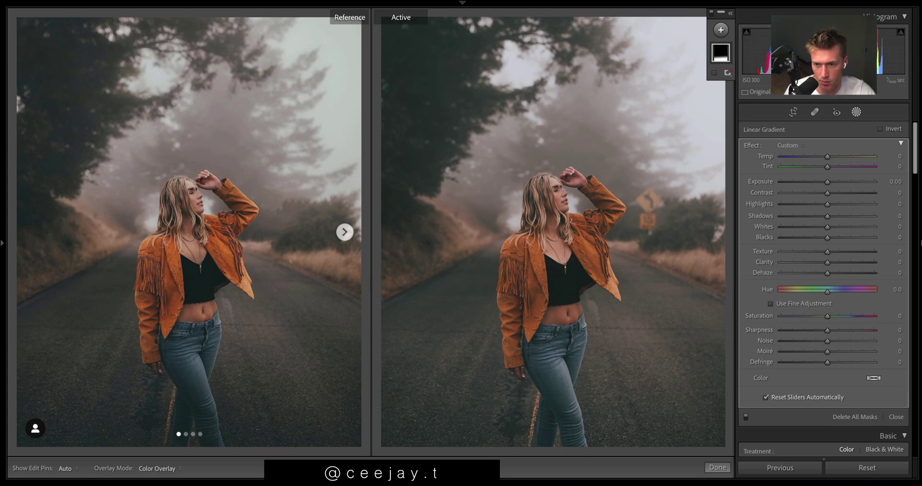
left_click_drag(828, 185, 826, 185)
Step: Leave masking, compare the tone curve on and off, and check the highlights colour grade
key("m")
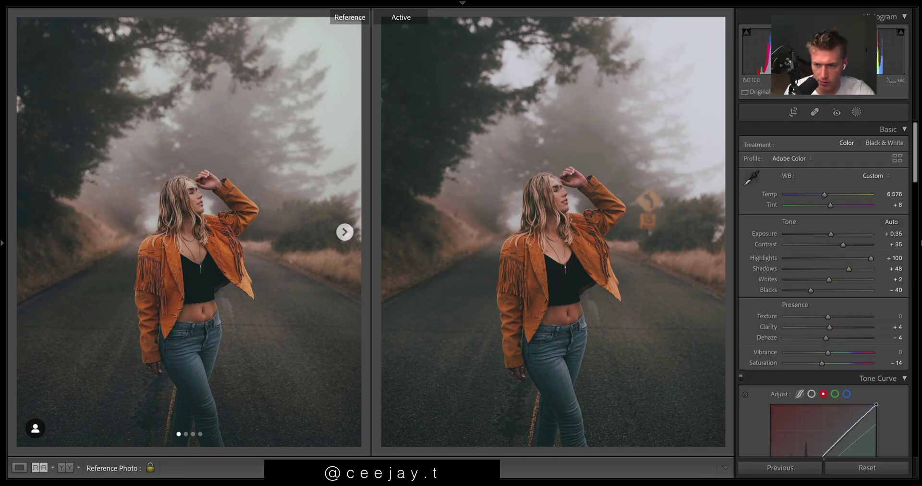
scroll(739, 194, "down", 4)
left_click(741, 195)
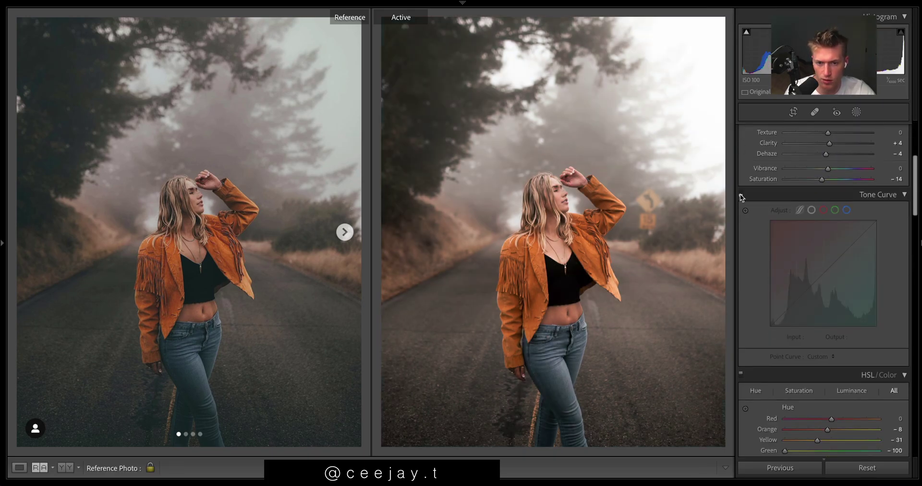
left_click(740, 194)
left_click(741, 194)
left_click(740, 194)
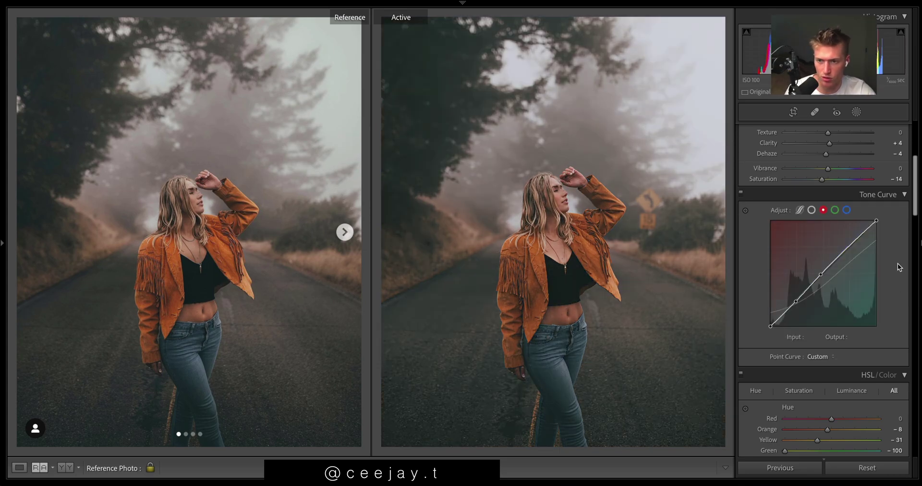
scroll(845, 217, "up", 4)
key("shift+equal")
key("shift+equal")
key("shift+equal")
key("shift+equal")
key("shift+equal")
key("shift+equal")
key("shift+equal")
key("shift+equal")
key("shift+equal")
scroll(801, 337, "down", 10)
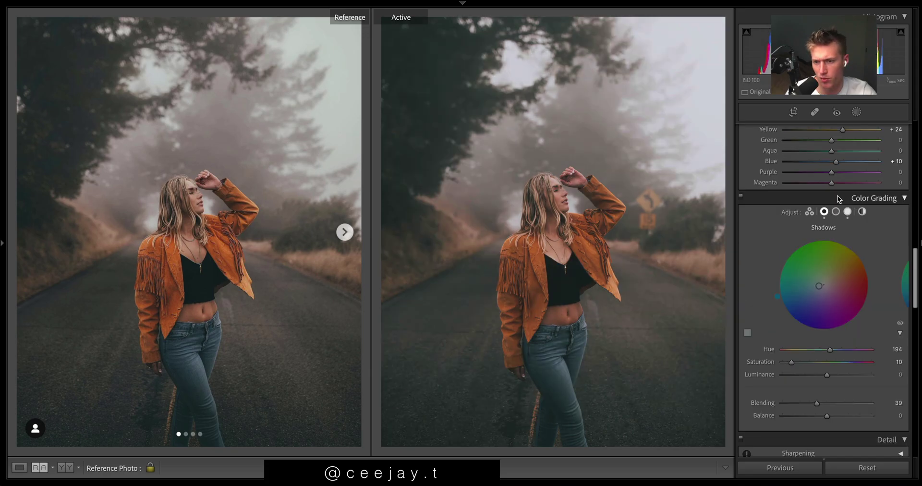
left_click(847, 211)
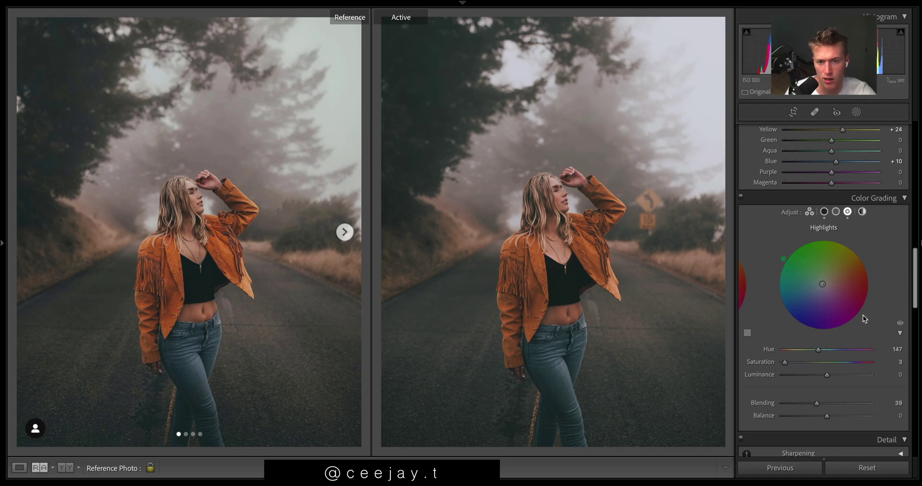
scroll(863, 315, "down", 15)
Step: Close the reference comparison and temporarily reset the photo to its unedited original
key("ctrl+shift+r")
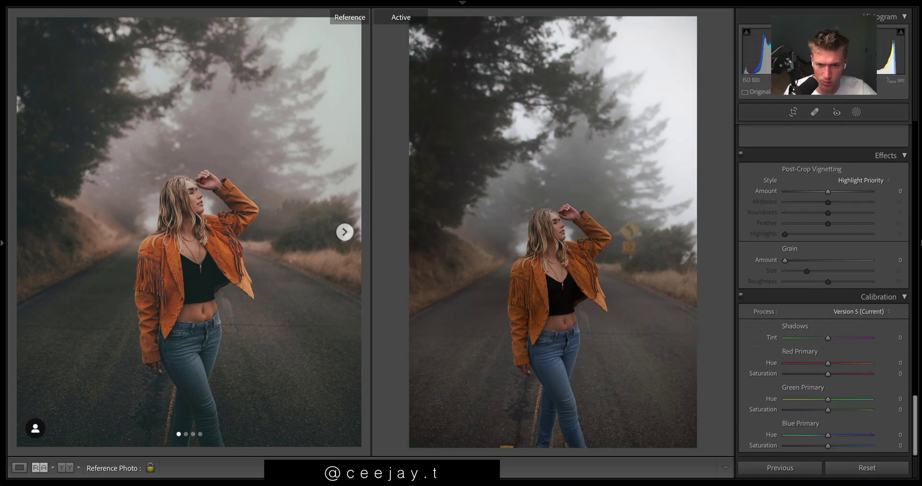
key("ctrl+z")
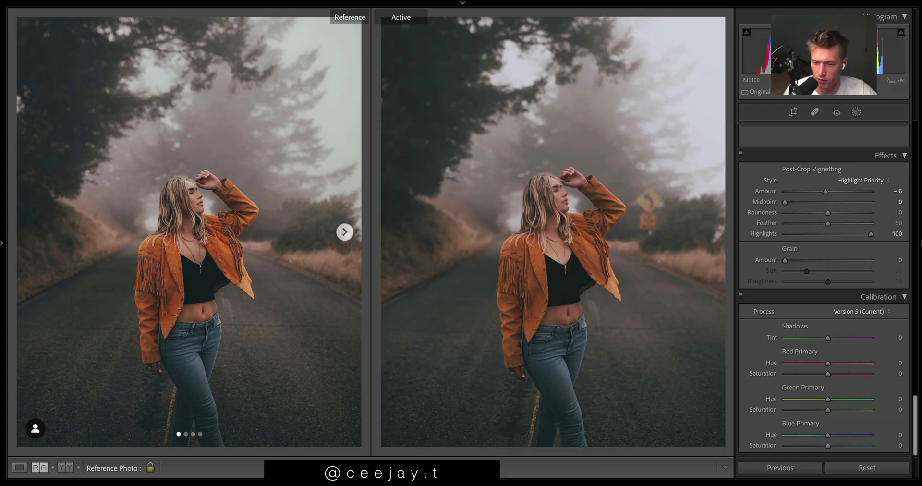
key("ctrl+shift+r")
key("shift+r")
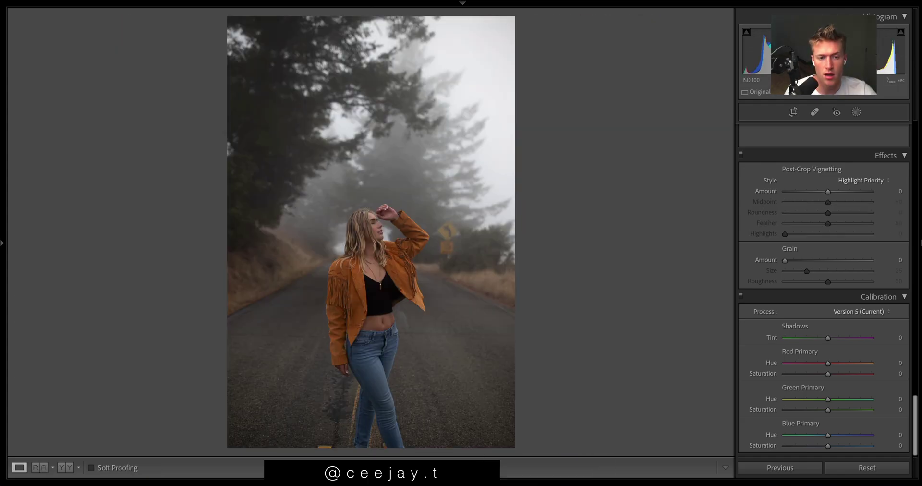
Step: Undo the reset to restore the photo's edits
key("ctrl+z")
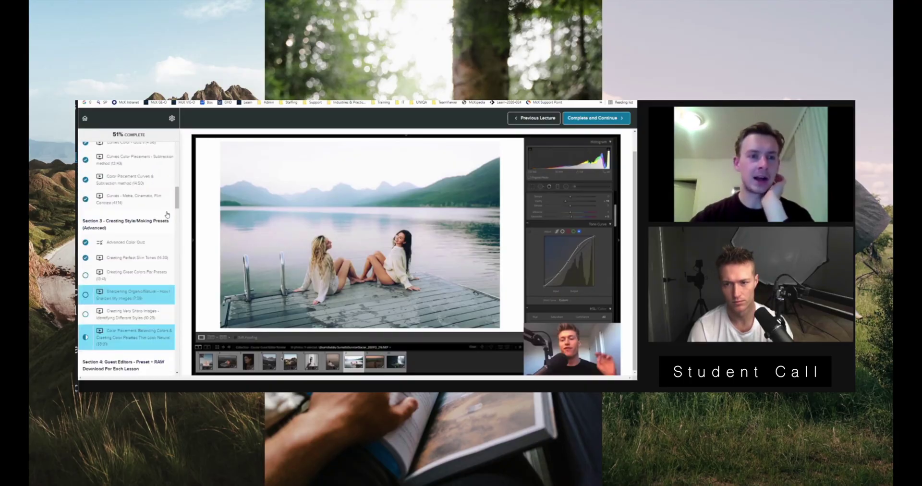
scroll(167, 215, "up", 5)
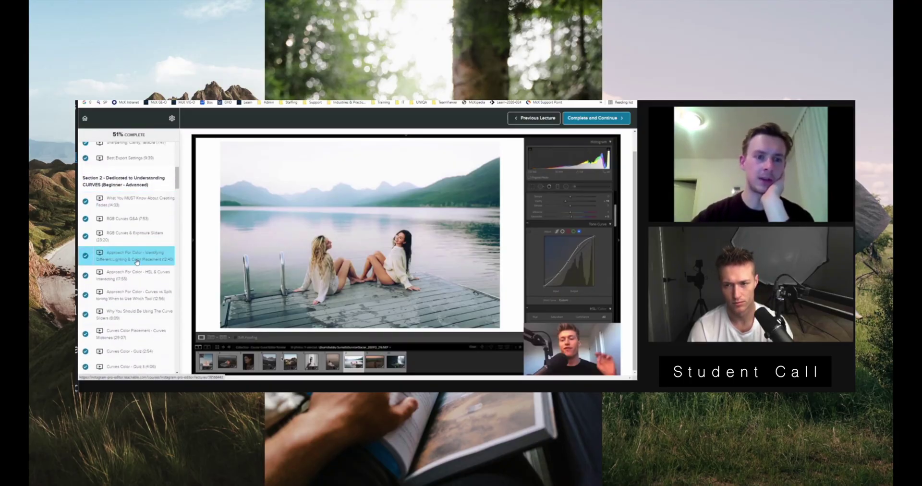
scroll(137, 261, "down", 10)
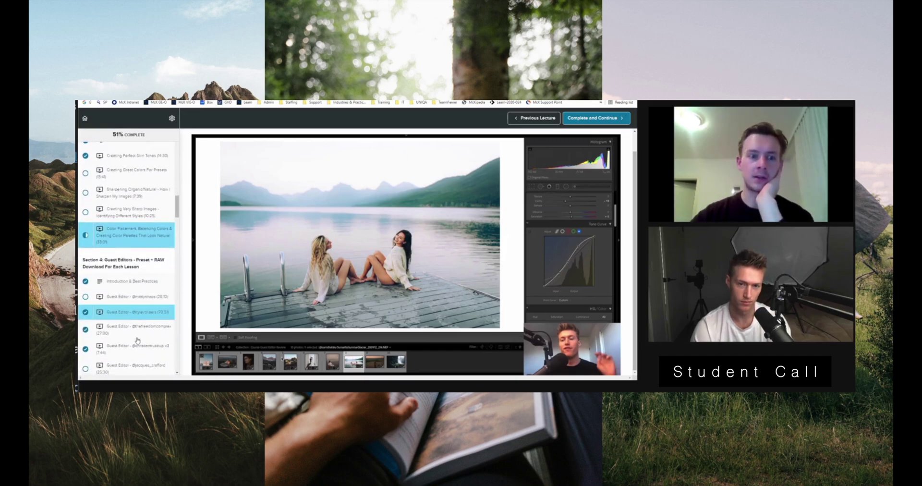
scroll(137, 342, "down", 3)
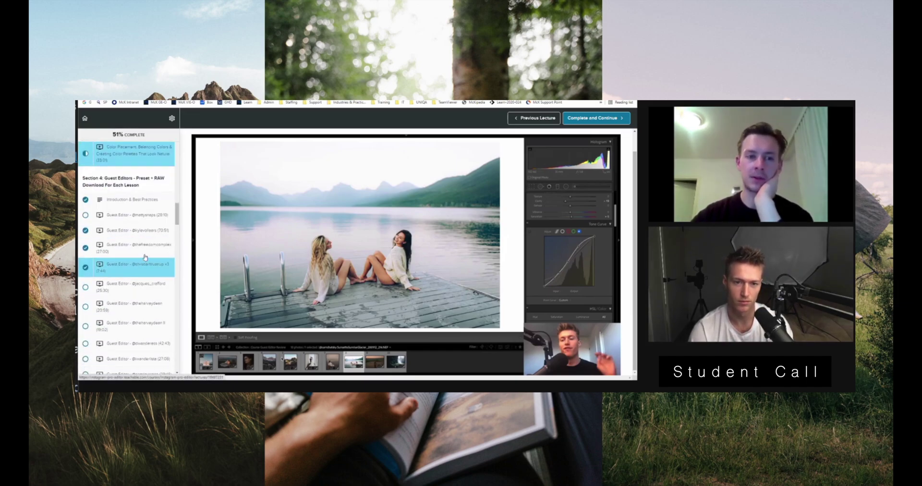
scroll(148, 247, "up", 10)
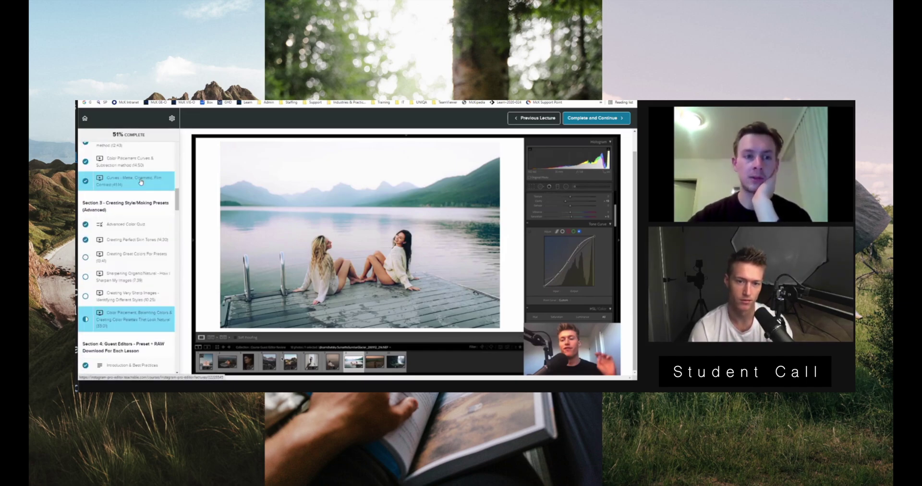
scroll(145, 252, "down", 10)
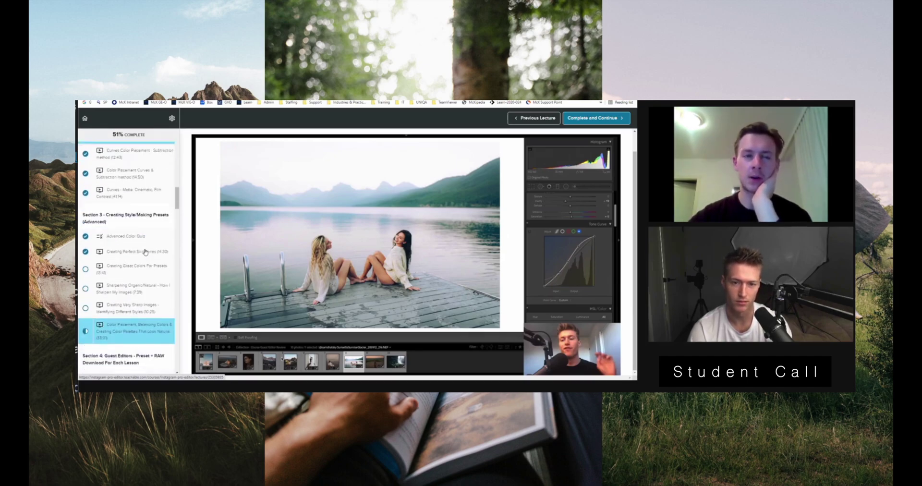
scroll(145, 252, "down", 5)
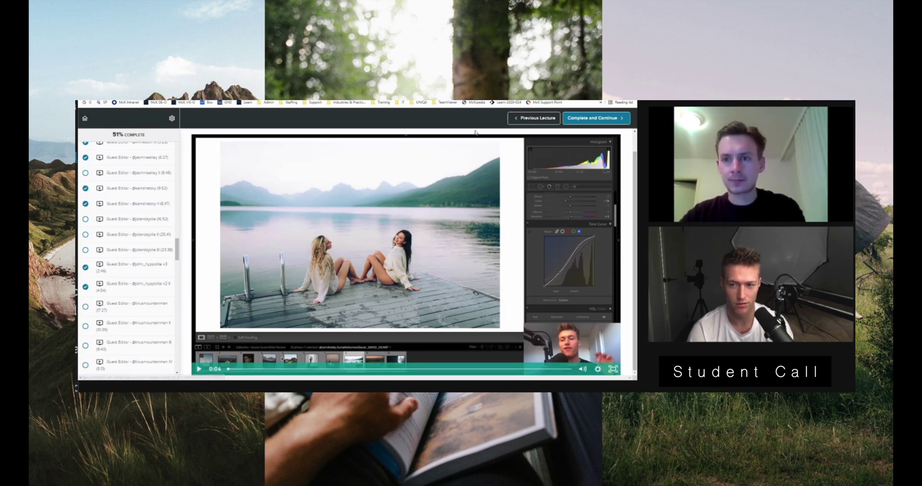